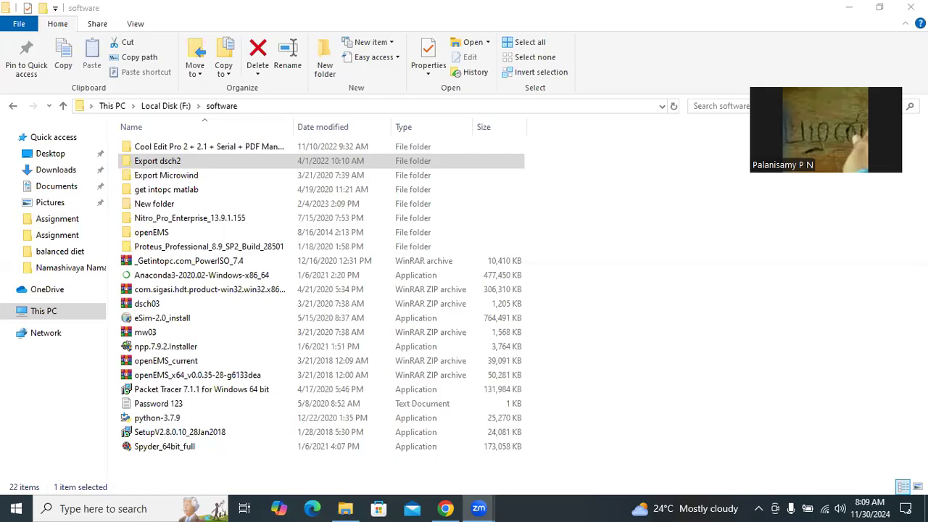
Launch the Dsch2 application from the Export dsch2 folder inside the software folder on drive F.
left_click(345, 508)
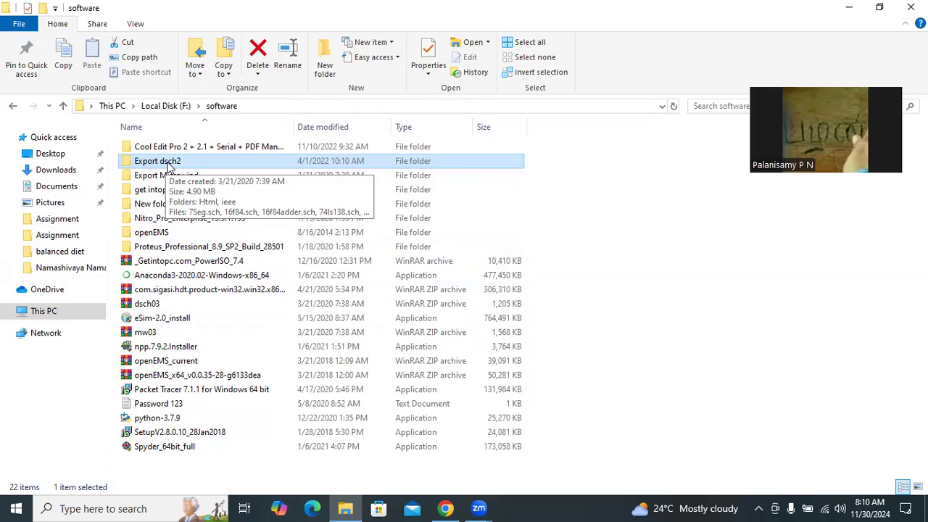
double_click(168, 161)
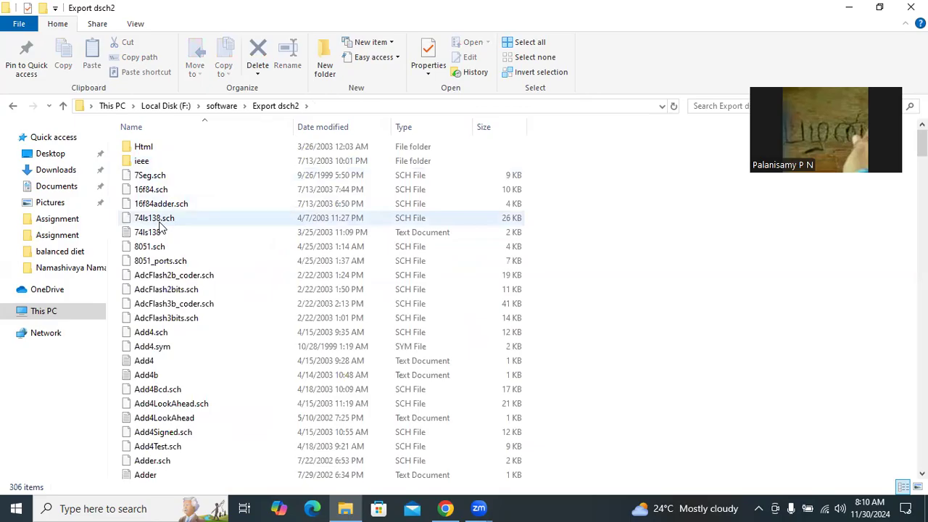
scroll(161, 228, "down", 11)
scroll(161, 228, "down", 20)
scroll(161, 228, "down", 8)
scroll(161, 229, "down", 2)
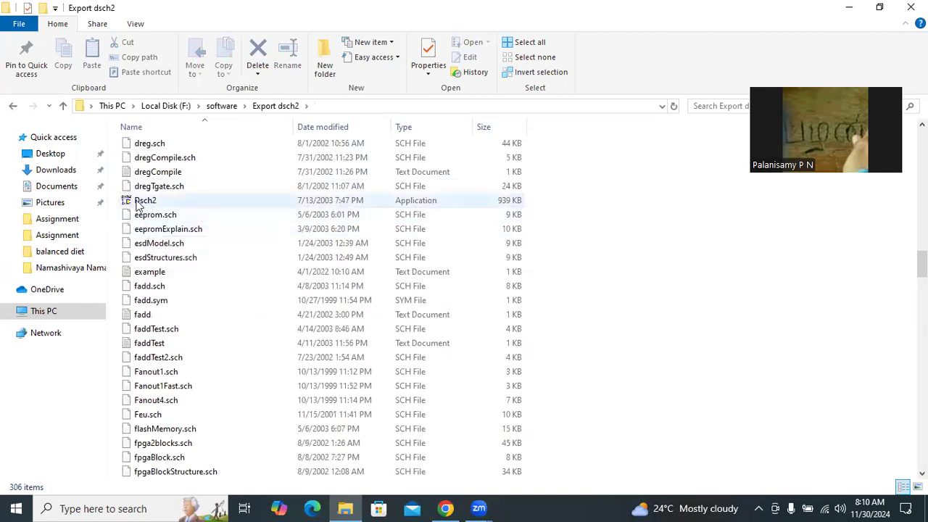
left_click(147, 204)
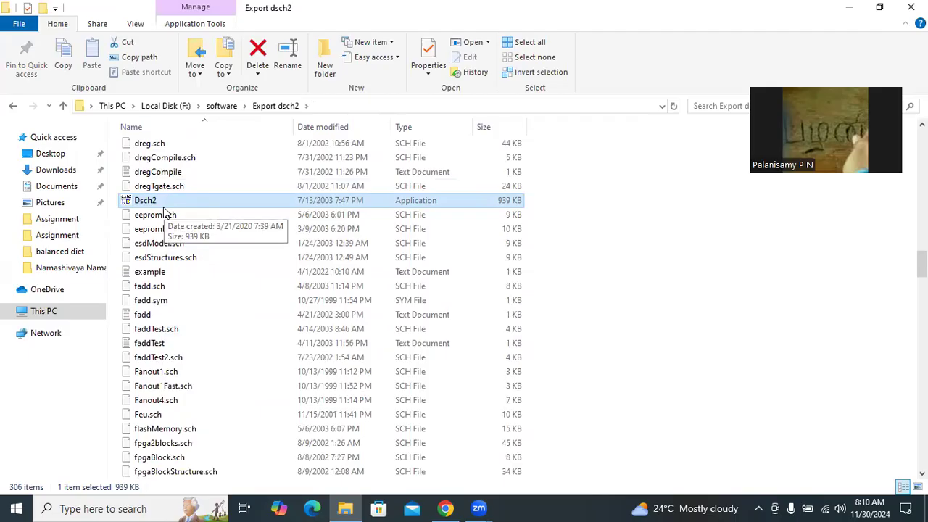
double_click(164, 208)
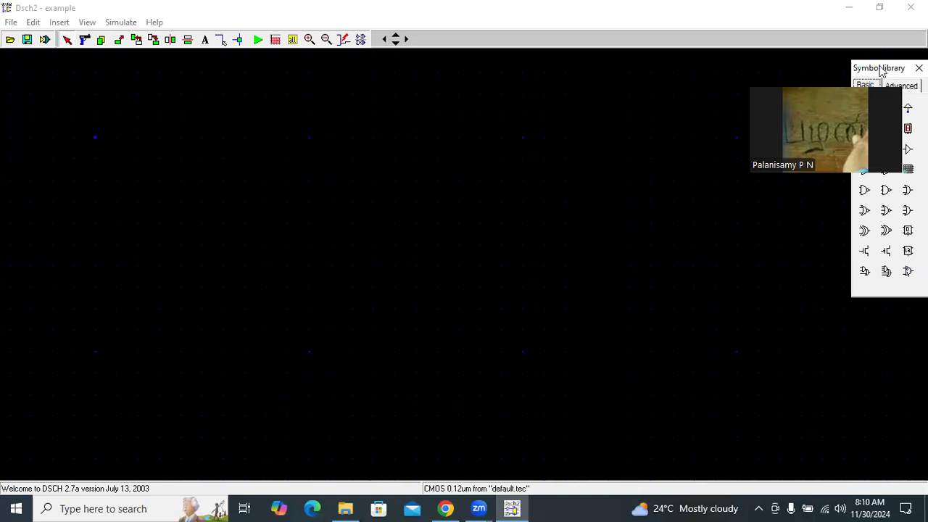
Reposition the Symbol library palette so it sits nearer the schematic drawing area.
left_click_drag(881, 69, 715, 68)
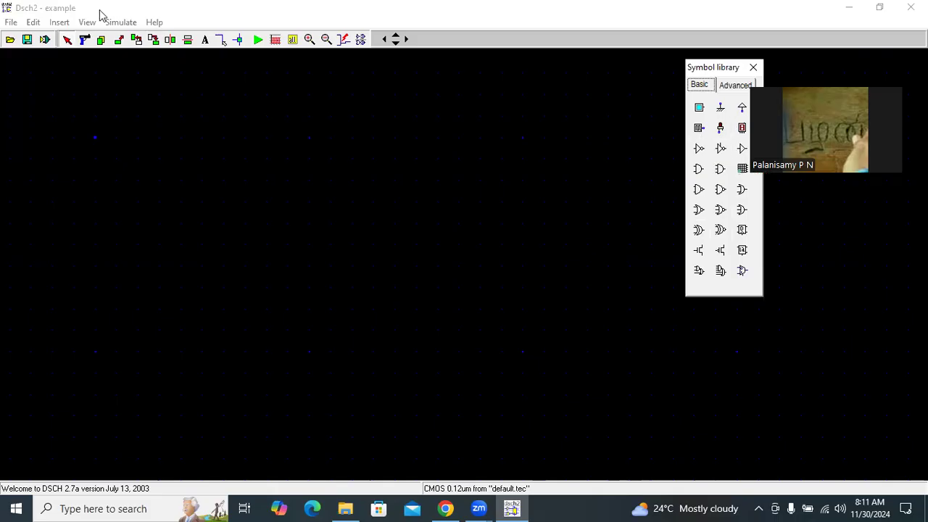
left_click(10, 23)
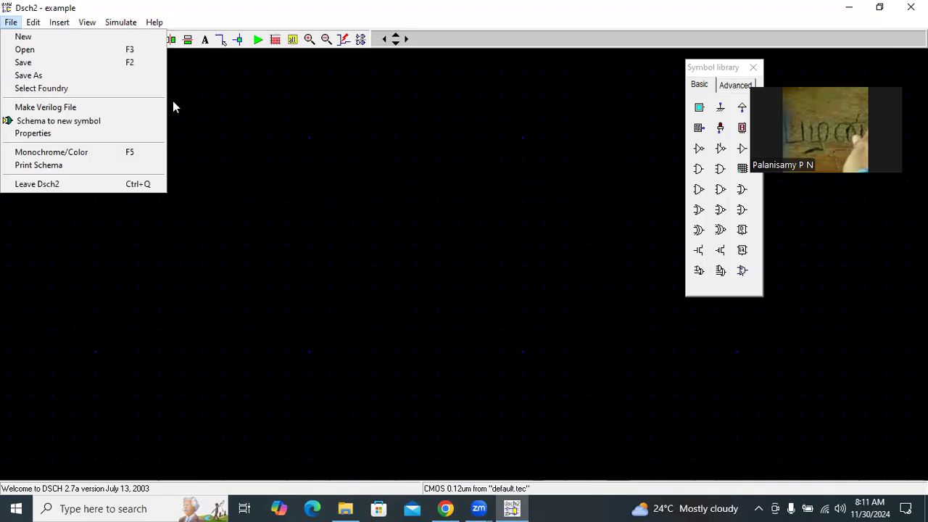
left_click(194, 102)
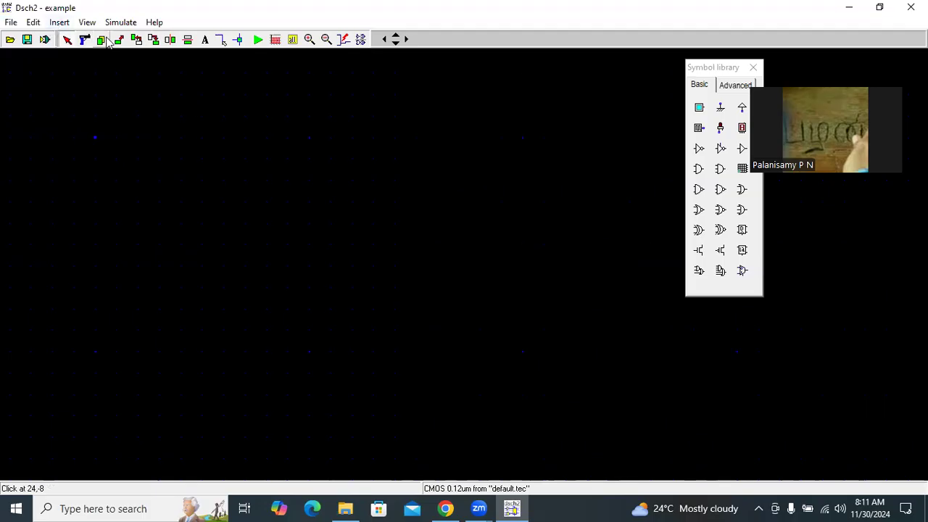
left_click_drag(709, 69, 807, 70)
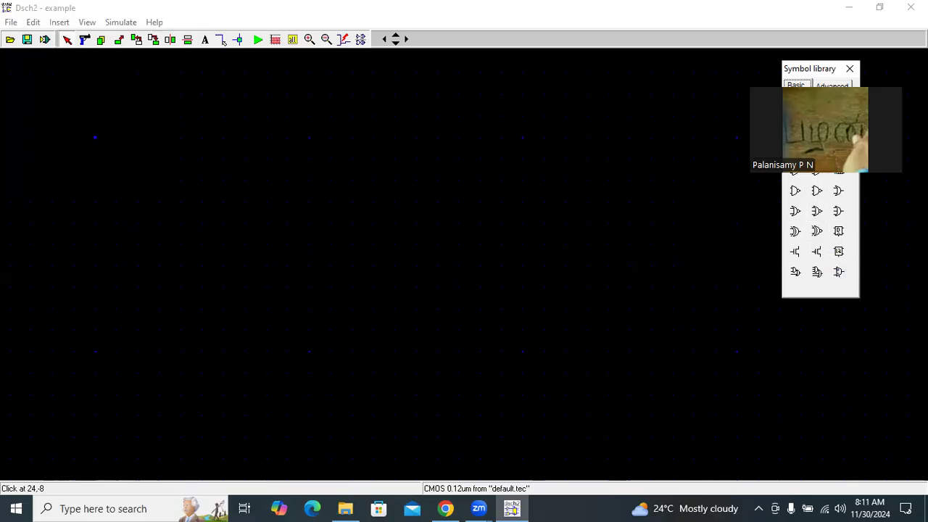
Place a PMOS transistor on the schematic and an NMOS transistor directly below it.
left_click(818, 254)
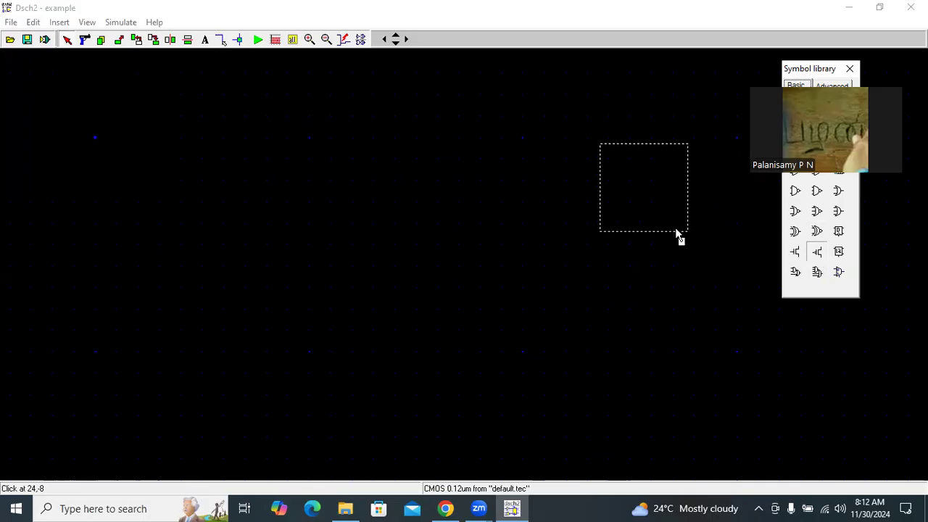
left_click(487, 188)
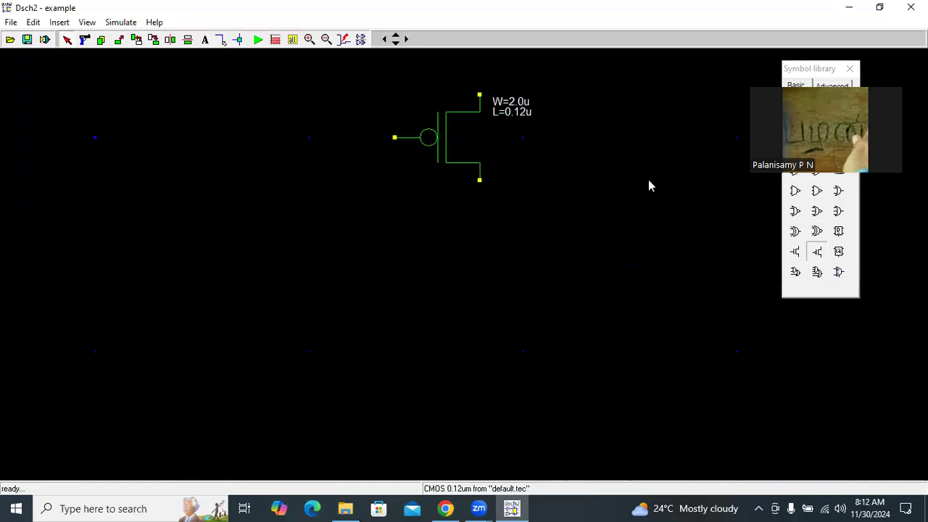
left_click(819, 245)
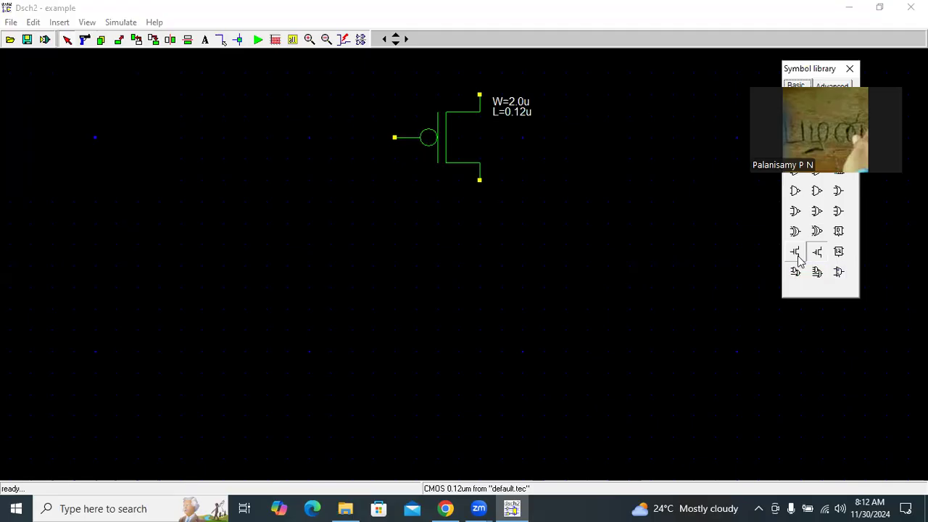
left_click(795, 256)
left_click(481, 308)
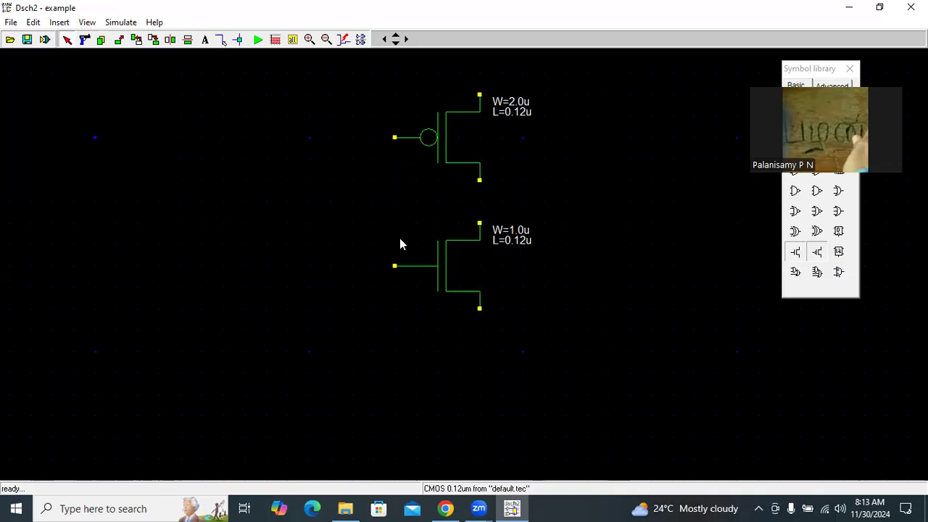
Wire the PMOS and NMOS gates together and connect the two drains with a line.
left_click(220, 41)
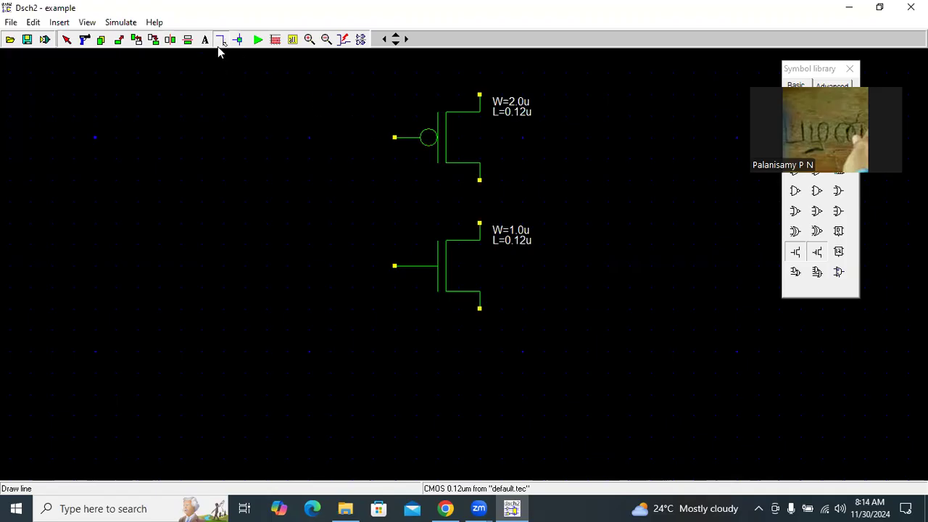
left_click(395, 142)
left_click(394, 266)
left_click(394, 266)
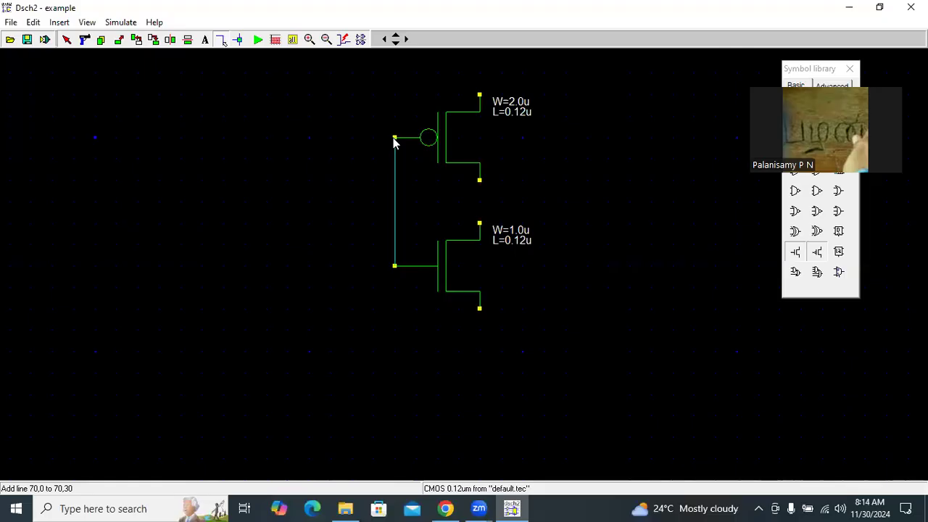
left_click(480, 180)
left_click(479, 224)
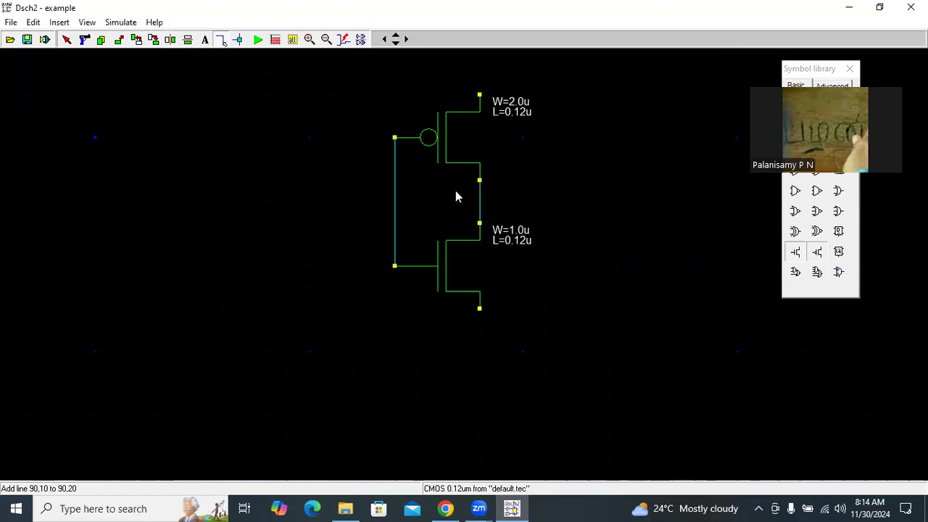
left_click(220, 41)
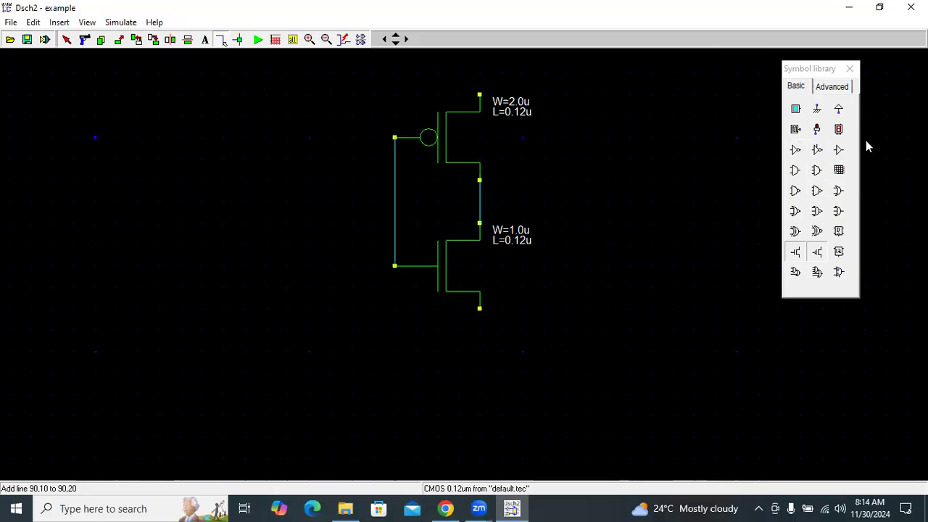
Place an input button beside the transistors and wire it to the line joining their gates.
left_click(798, 111)
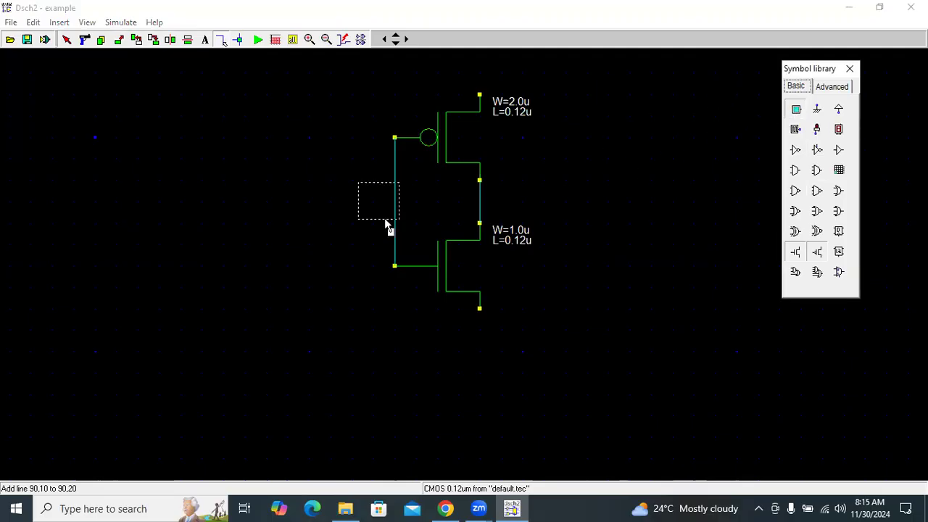
left_click(348, 226)
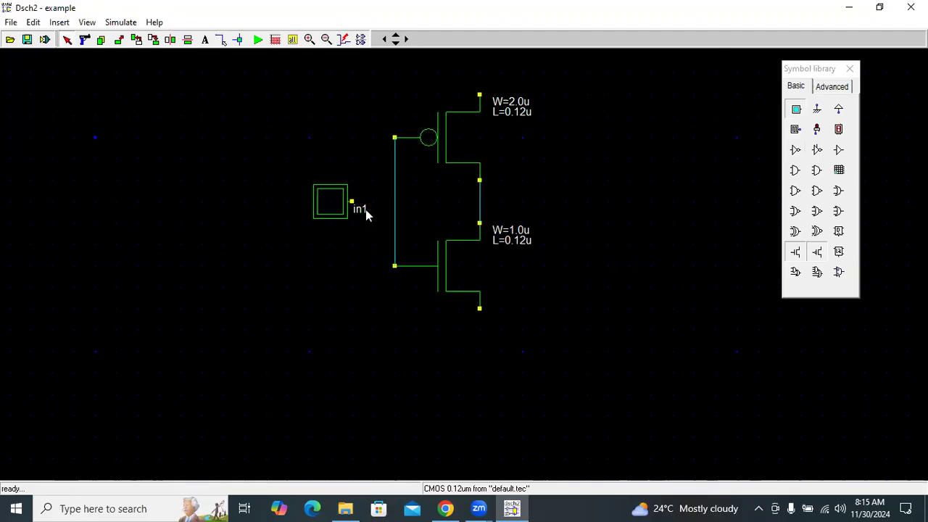
left_click(221, 40)
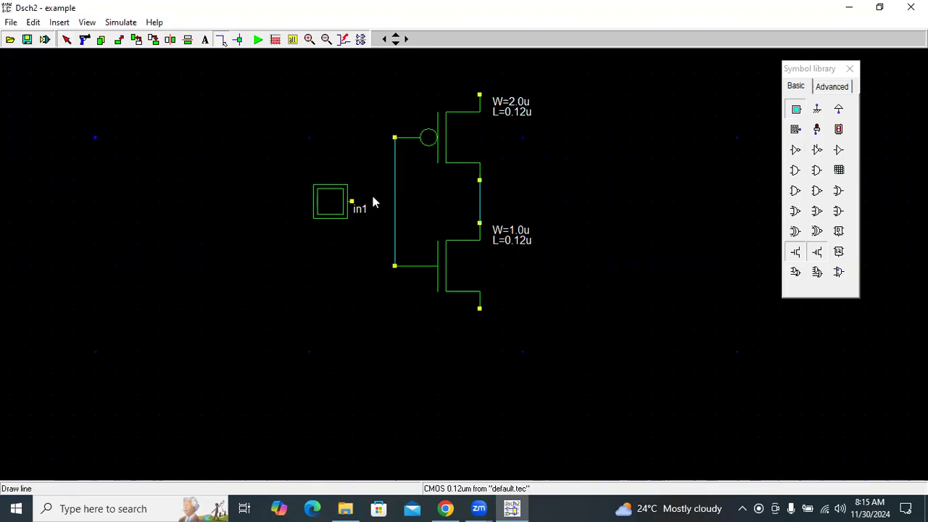
left_click(352, 202)
left_click(396, 202)
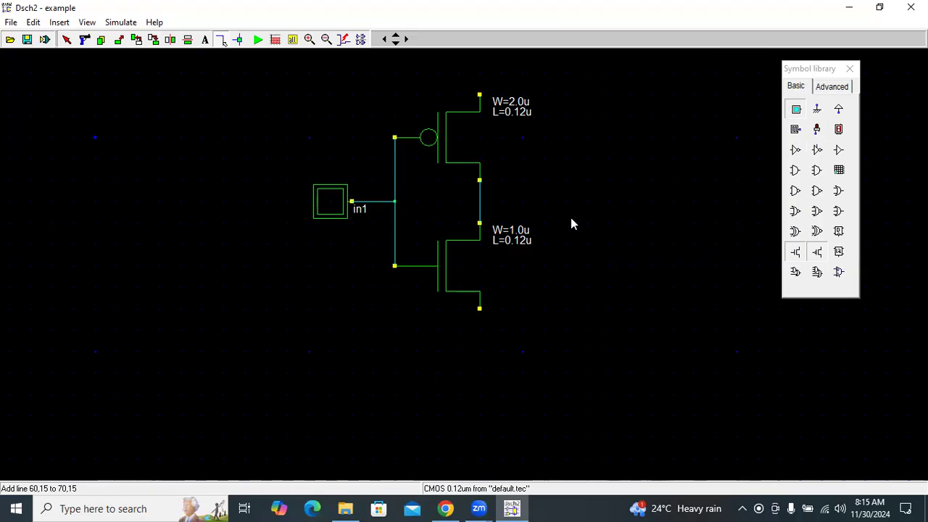
Place an output light beside the transistors and wire it to the line joining their drains.
left_click(818, 131)
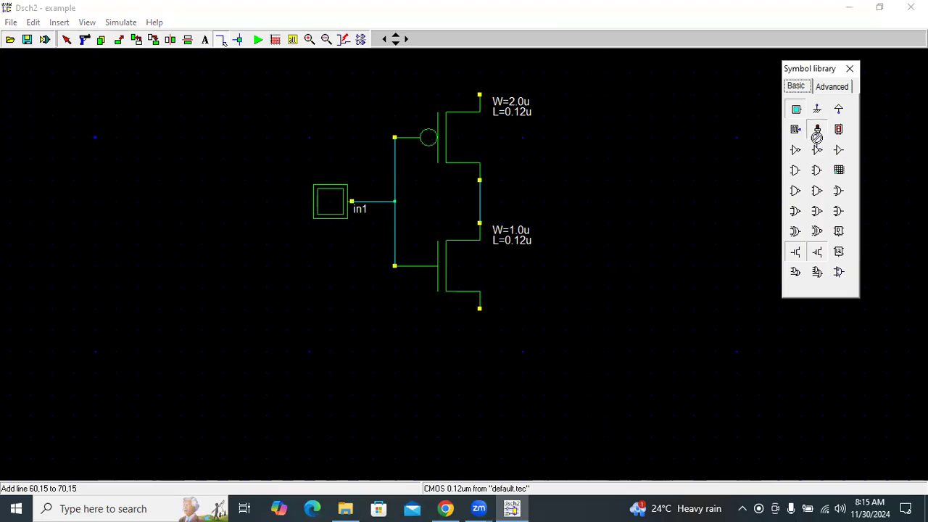
left_click(563, 204)
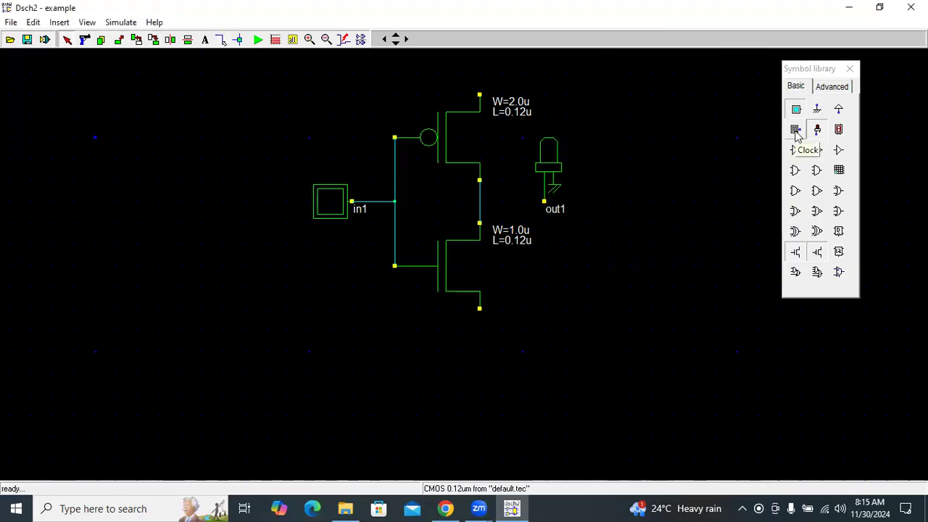
left_click(222, 41)
left_click_drag(480, 201, 544, 201)
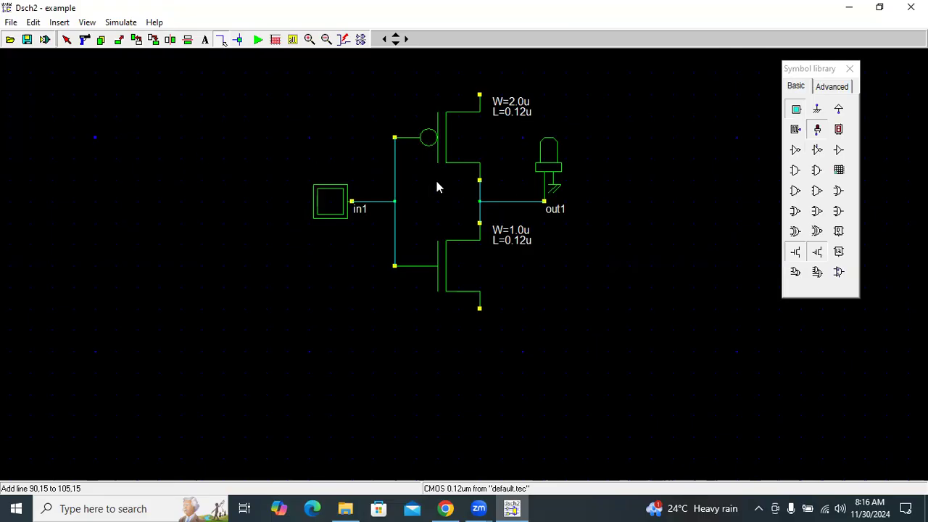
Place a five-input complex gate beside the output light and delete it from the schematic.
left_click(797, 86)
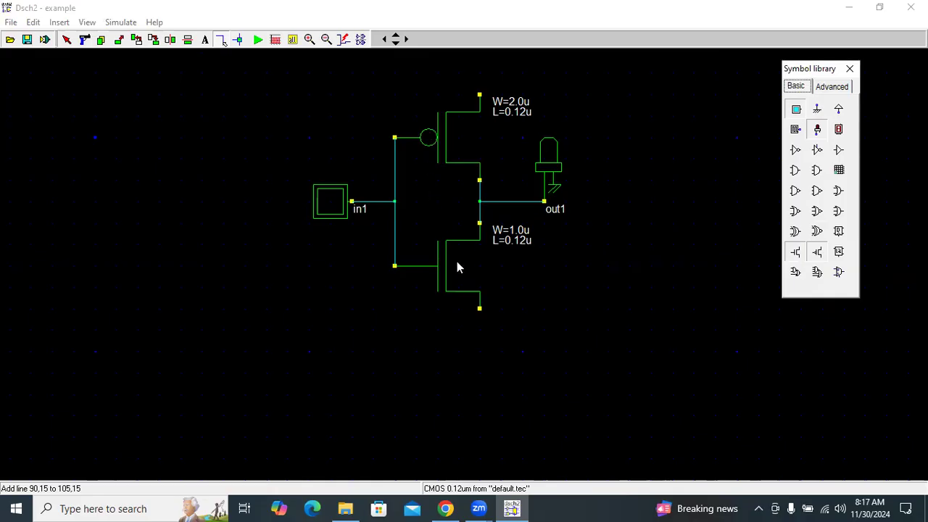
left_click(817, 271)
left_click(743, 398)
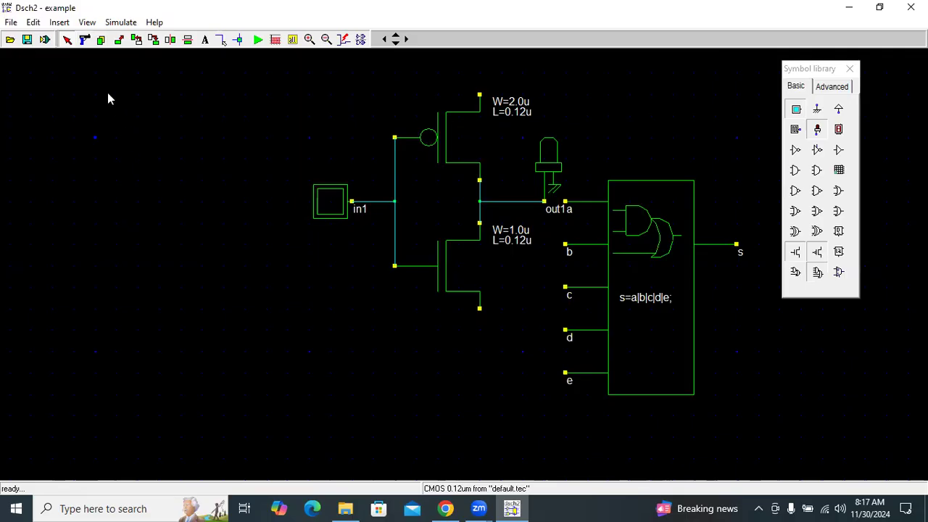
left_click(84, 40)
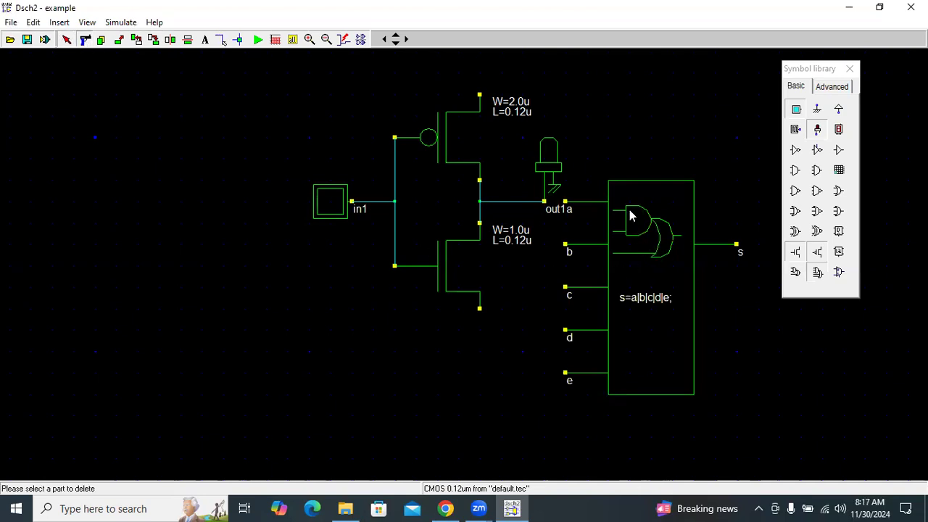
left_click(641, 239)
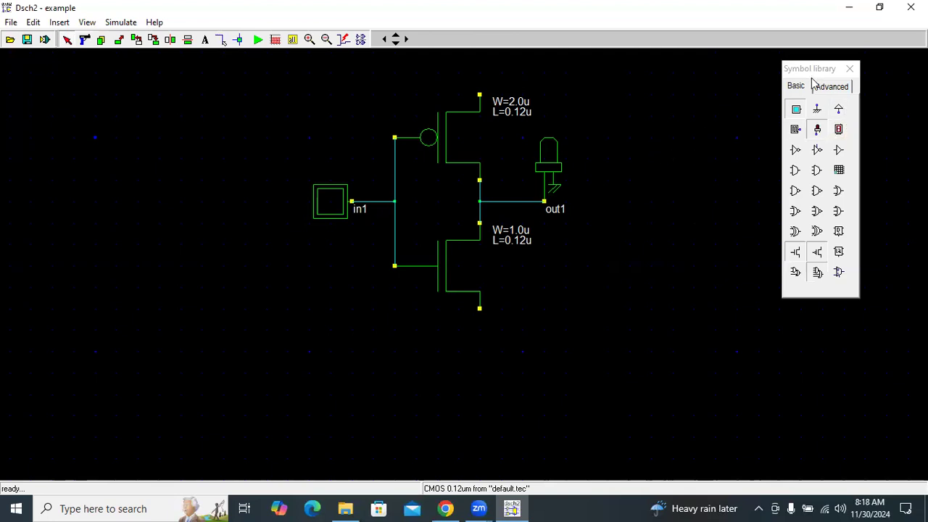
Attach a supply symbol to the PMOS source and a ground symbol to the NMOS source.
left_click(841, 110)
left_click(843, 111)
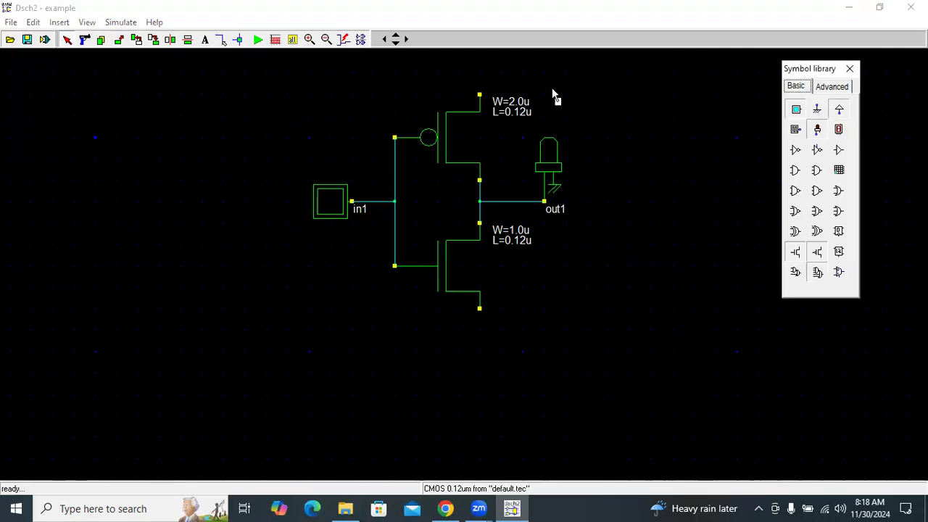
left_click(502, 92)
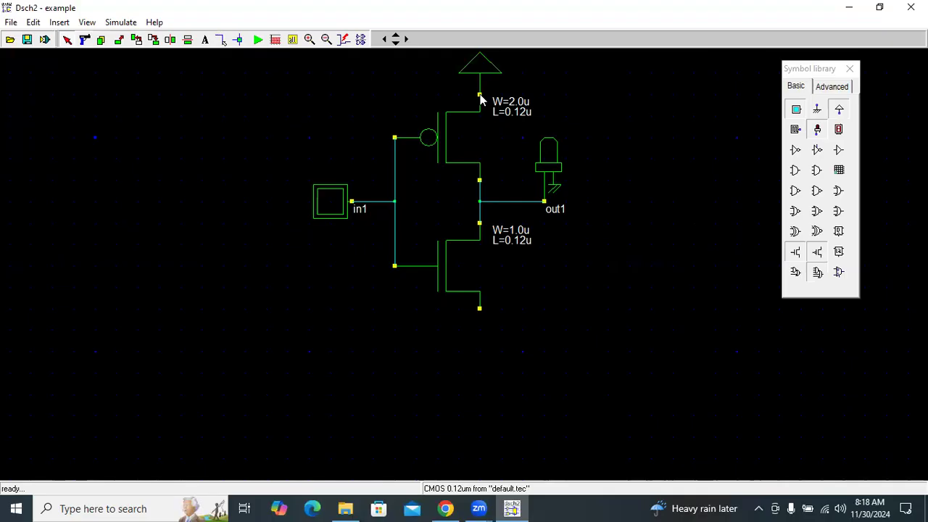
left_click(818, 110)
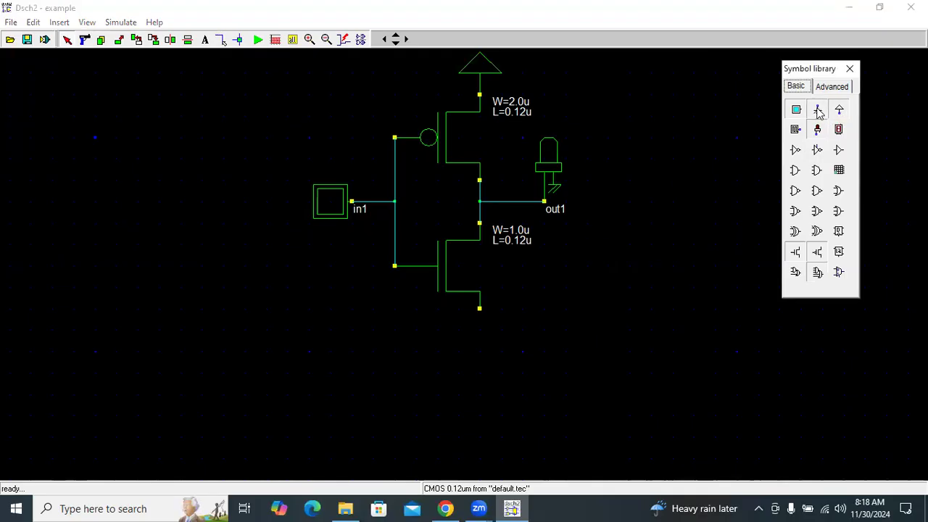
left_click_drag(818, 110, 499, 346)
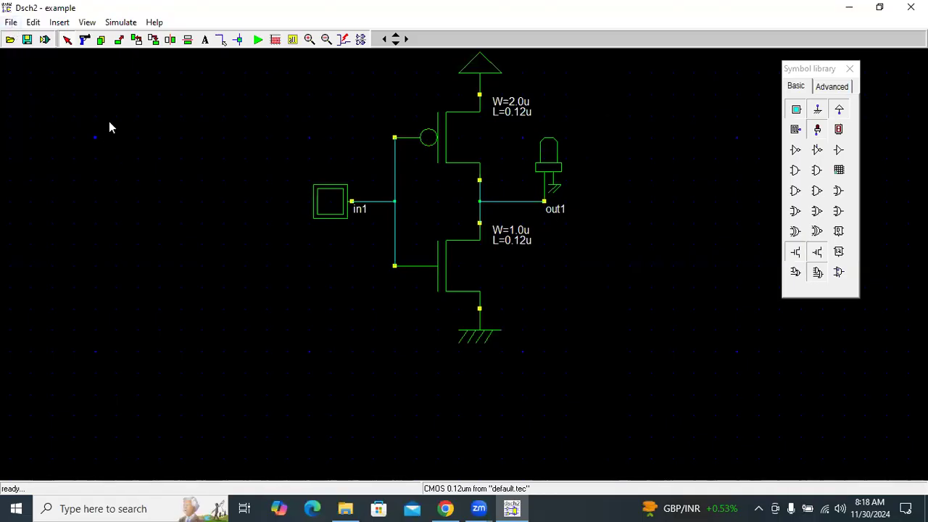
Save the schematic under the name inverter on the Desktop as an SCH file.
left_click(11, 23)
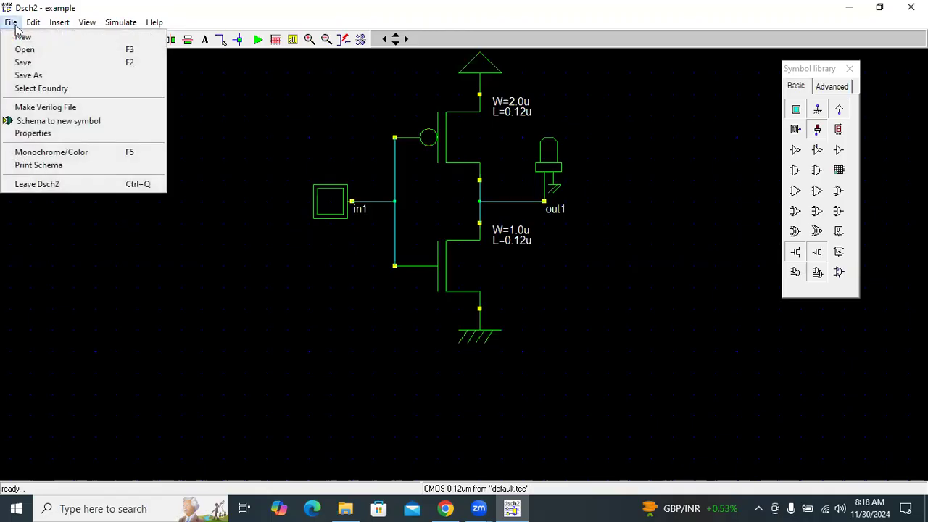
left_click(28, 77)
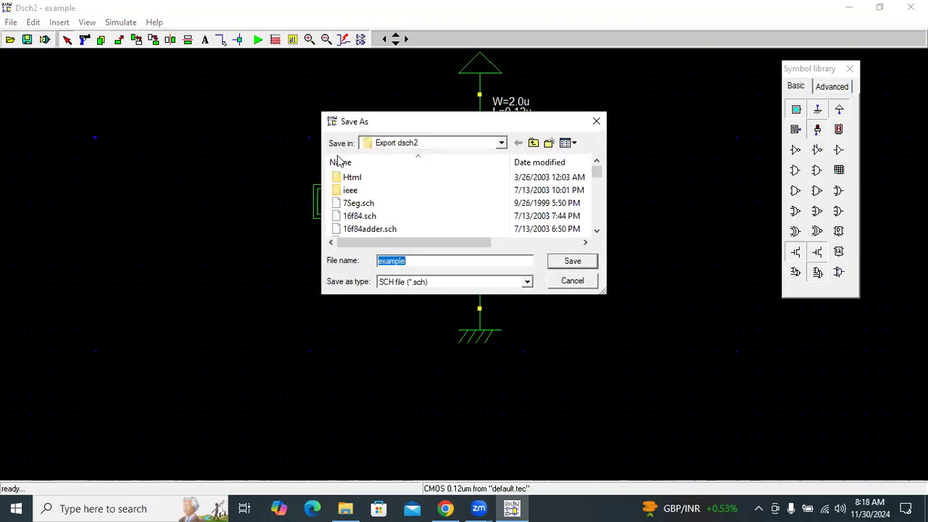
left_click(502, 144)
left_click(502, 144)
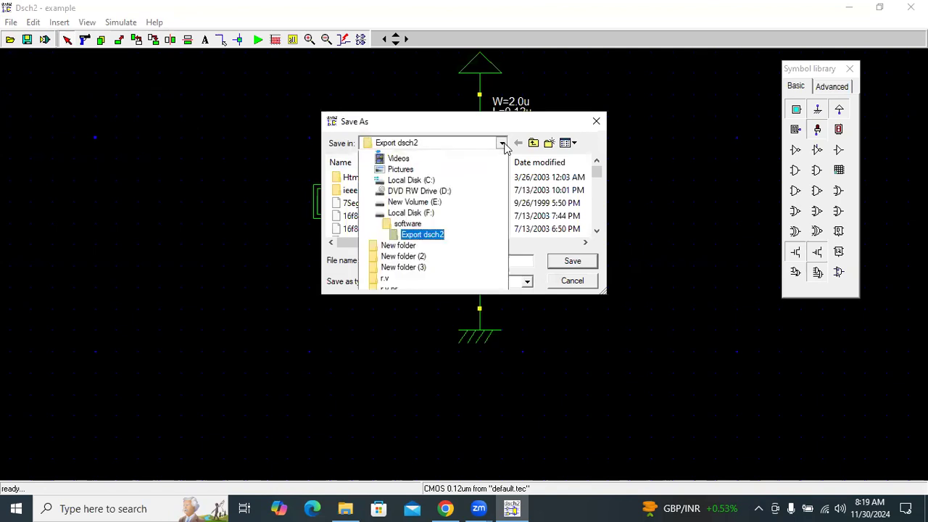
left_click(405, 161)
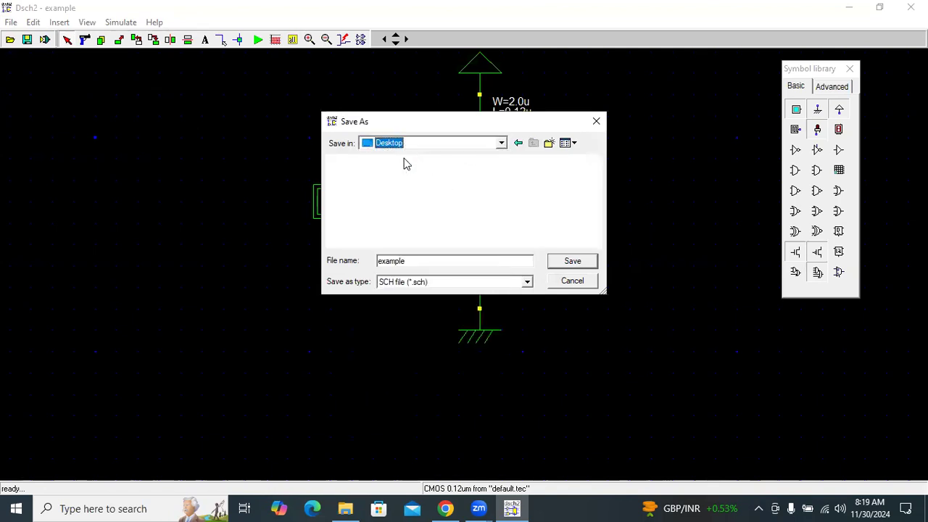
left_click(415, 261)
left_click_drag(416, 261, 365, 263)
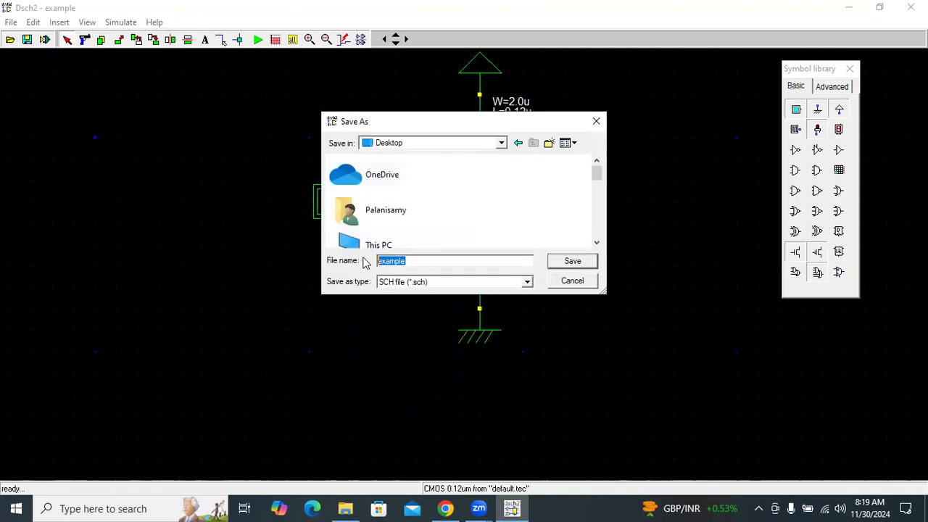
type("inverter")
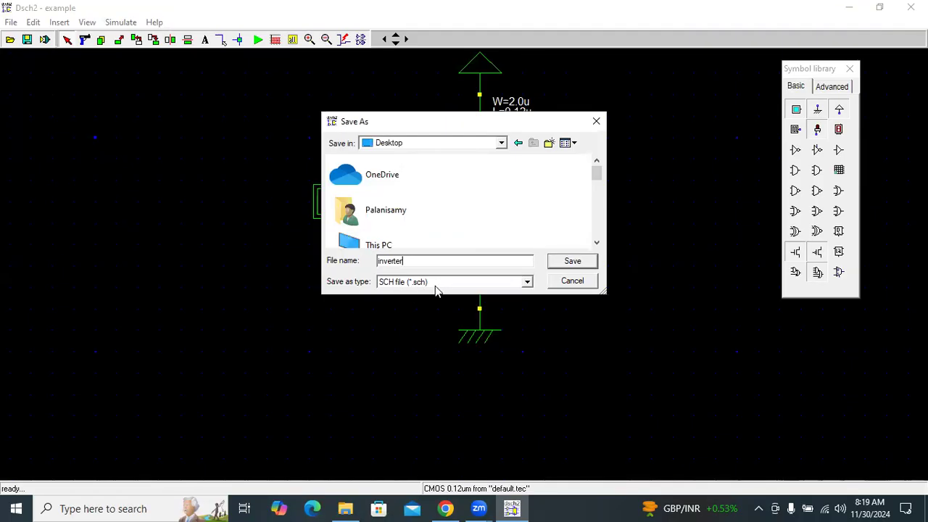
left_click(585, 264)
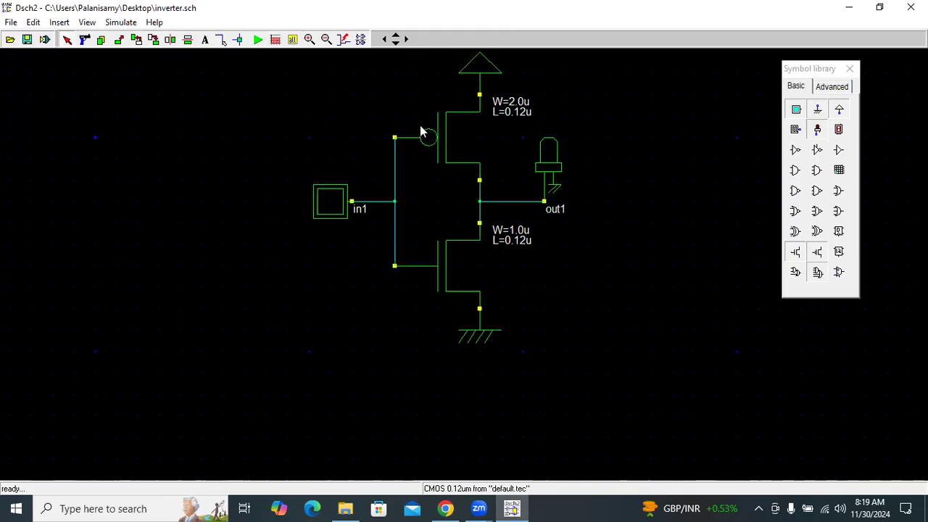
Run the logic simulation of the inverter and open its timing diagram.
left_click(257, 40)
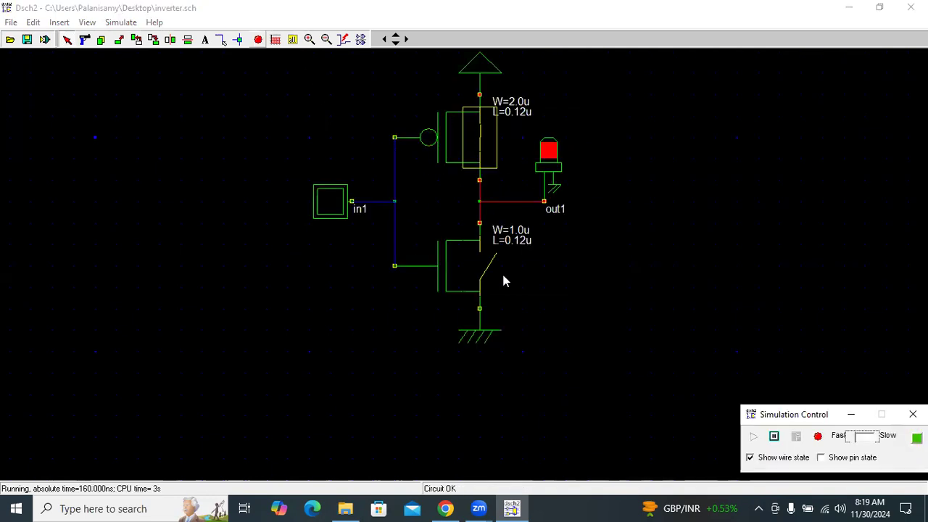
left_click(276, 41)
left_click(276, 41)
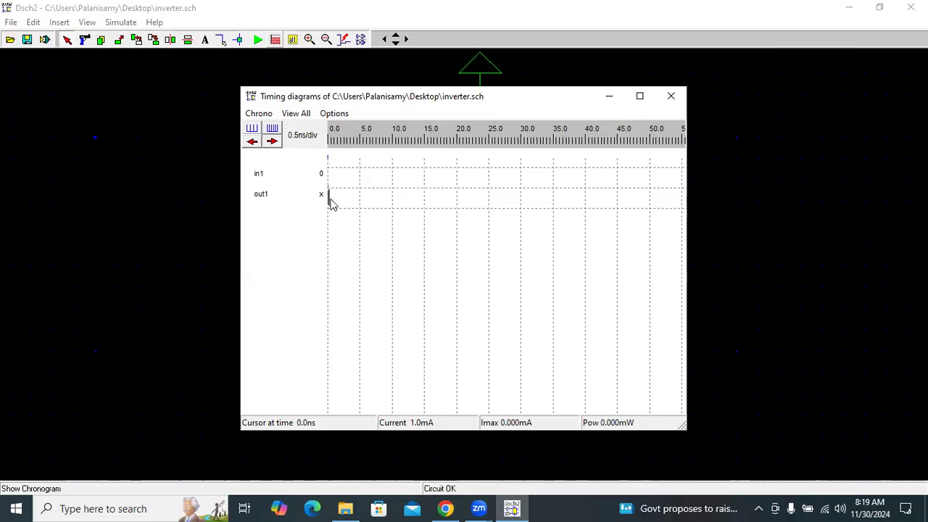
Try several time scales in the timing diagram, ending at 1.0 ns per division.
left_click(273, 145)
left_click(271, 129)
left_click(271, 130)
left_click(271, 130)
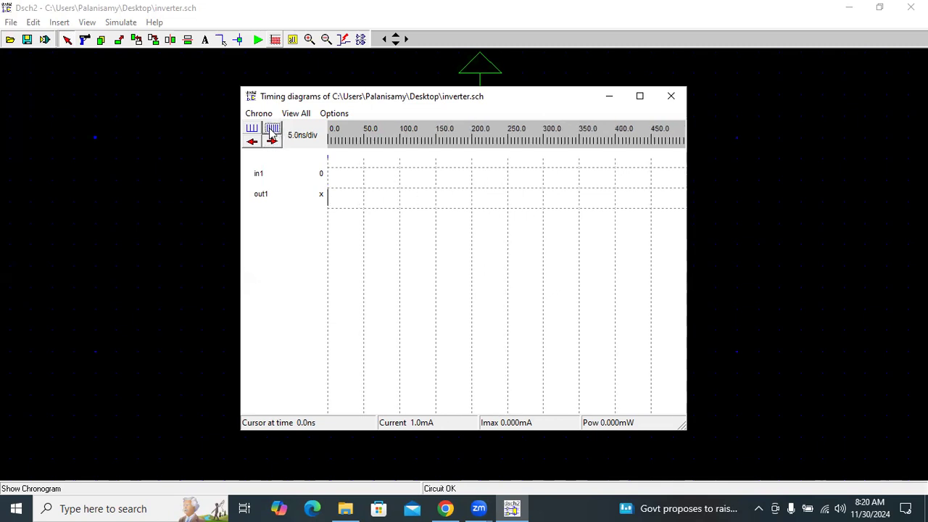
left_click(252, 129)
left_click(252, 129)
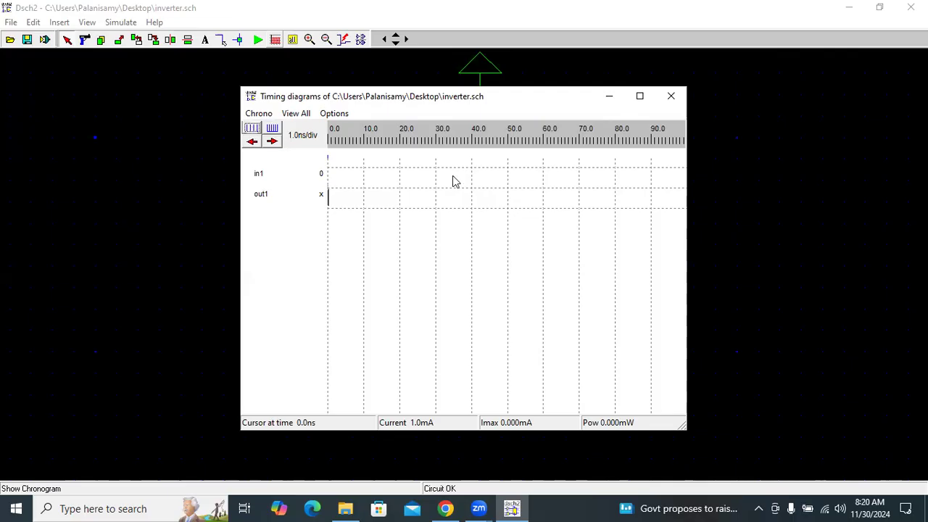
Fit the whole simulation in the timing diagram, add the current trace, and close the diagram.
left_click(258, 114)
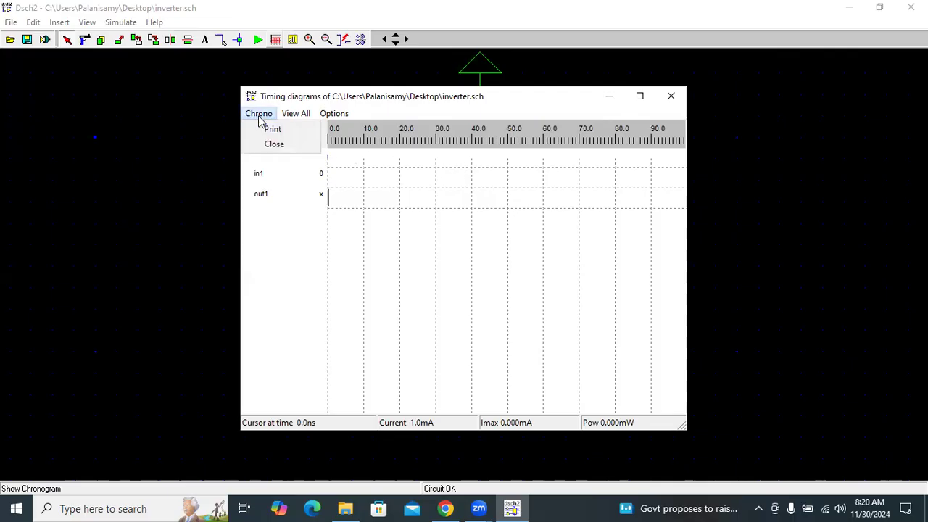
left_click(296, 114)
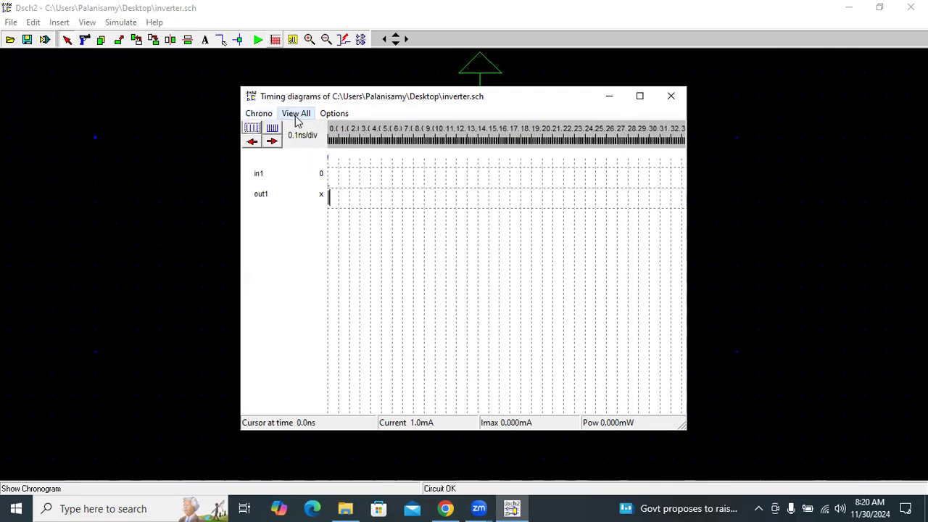
left_click(296, 116)
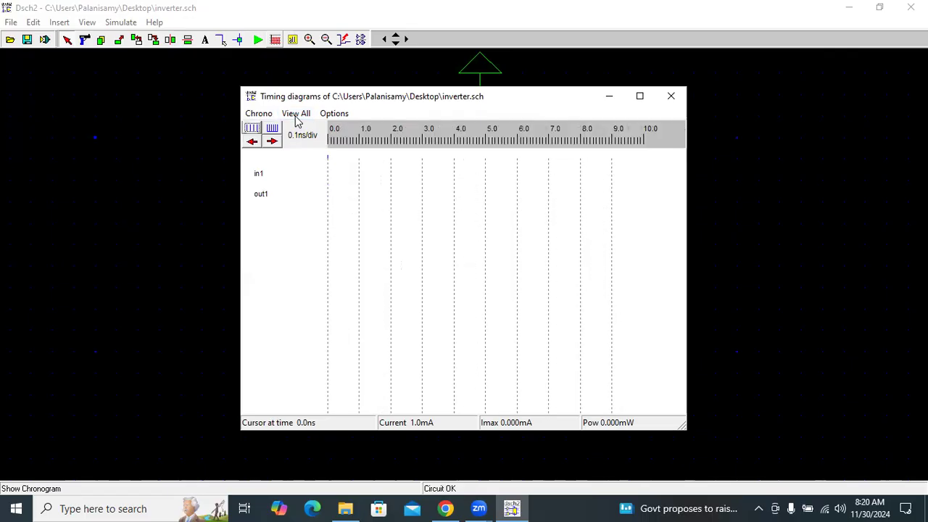
left_click(337, 115)
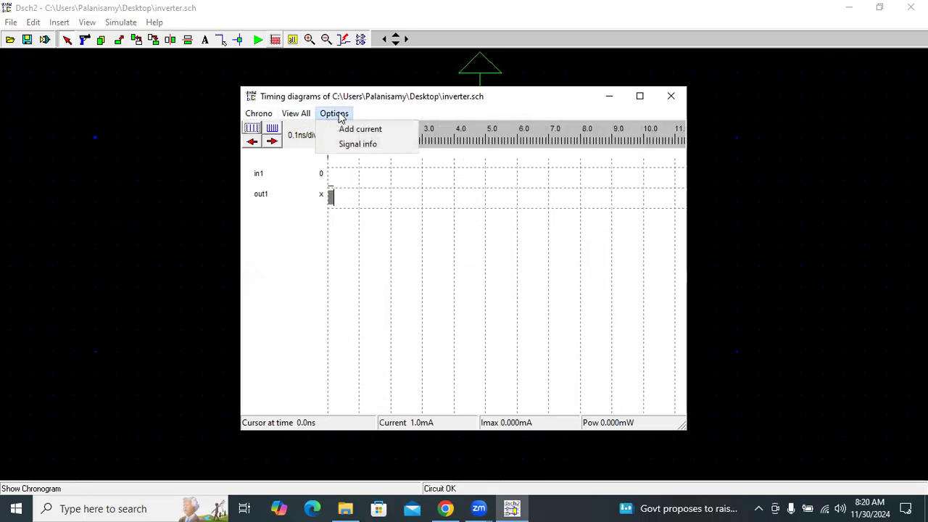
left_click(342, 130)
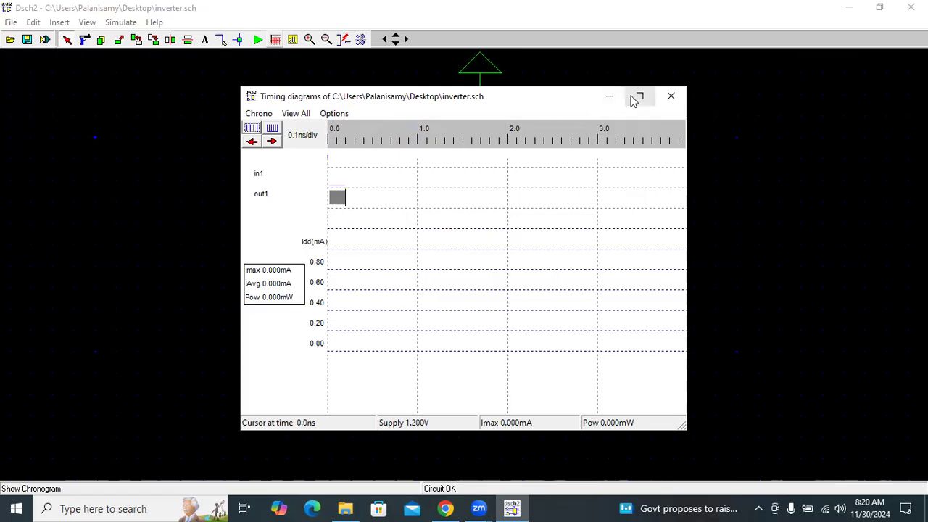
left_click(671, 99)
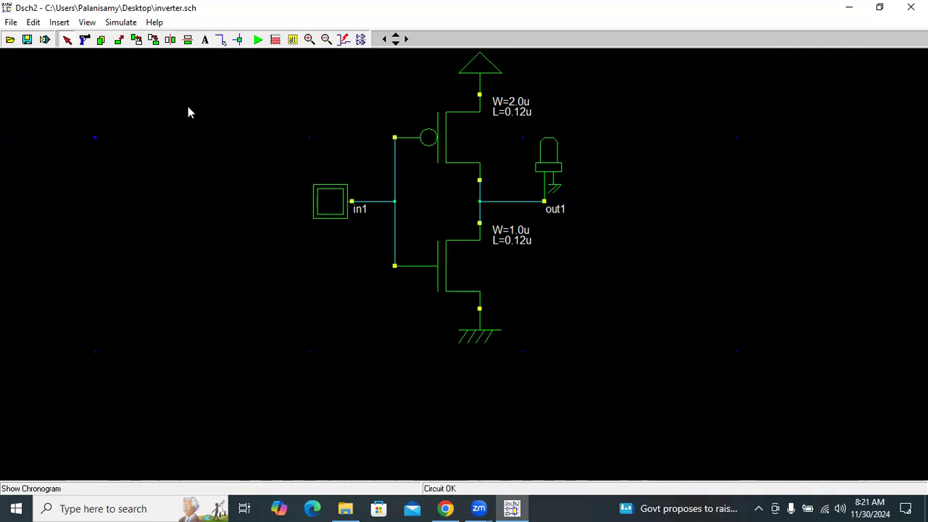
Generate the Verilog file of the inverter with module name inverter, keeping gate delay and simulation information included.
left_click(11, 23)
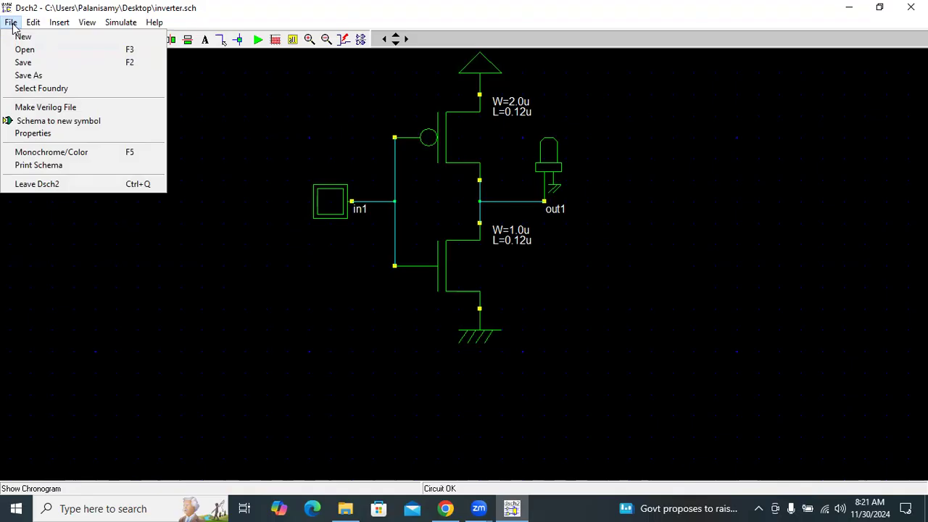
left_click(37, 109)
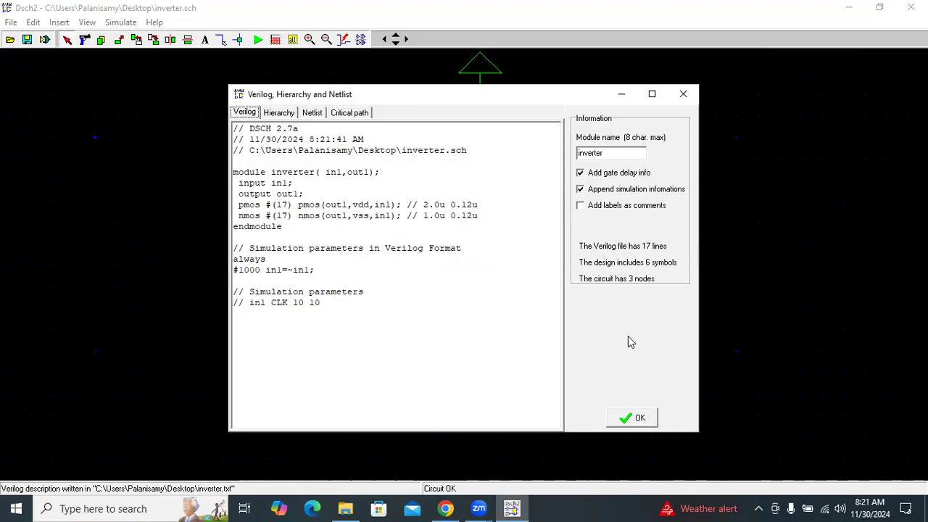
left_click(631, 419)
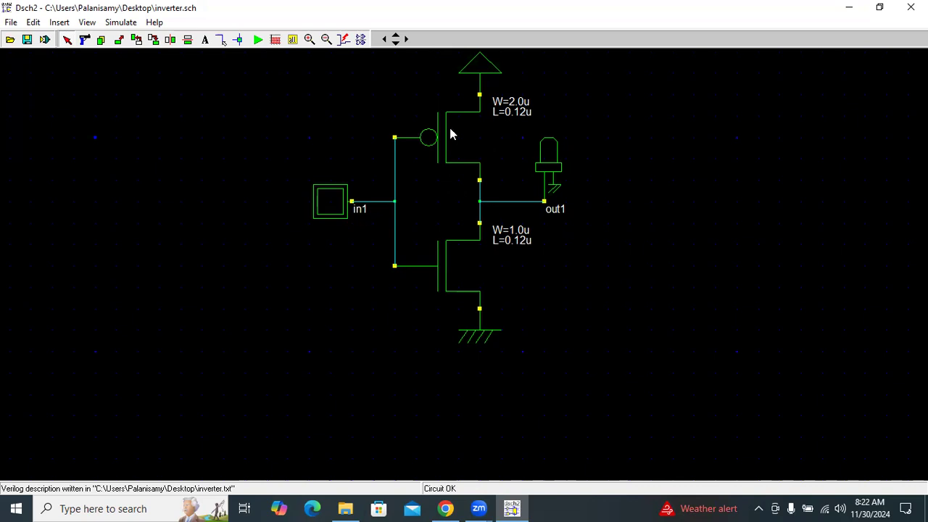
left_click(11, 22)
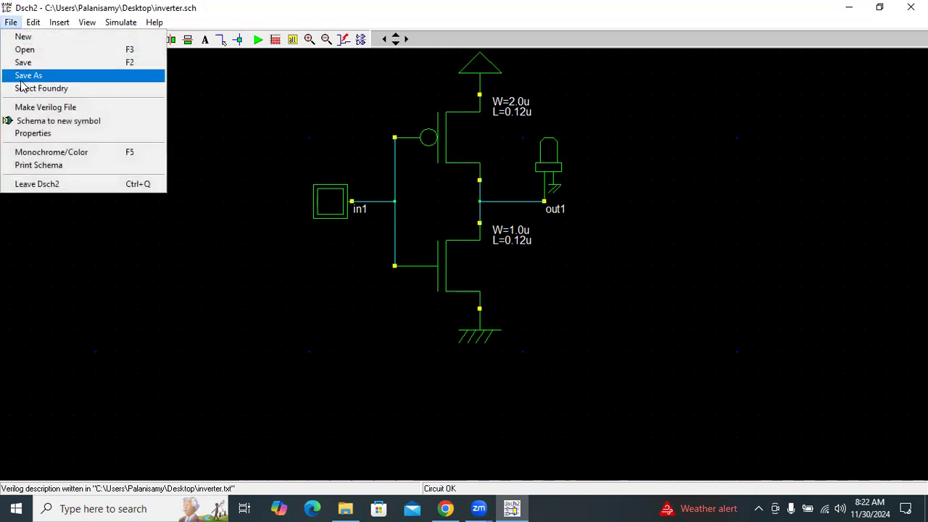
left_click(258, 121)
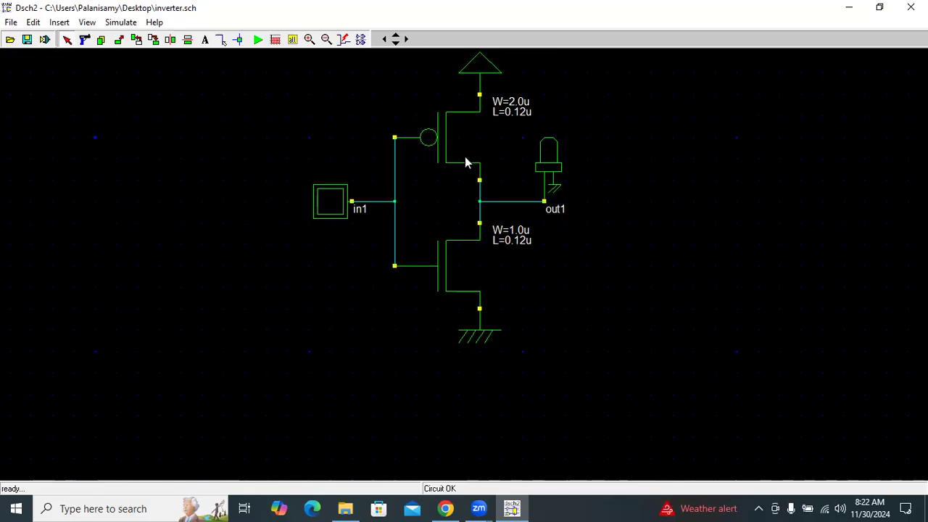
left_click(10, 23)
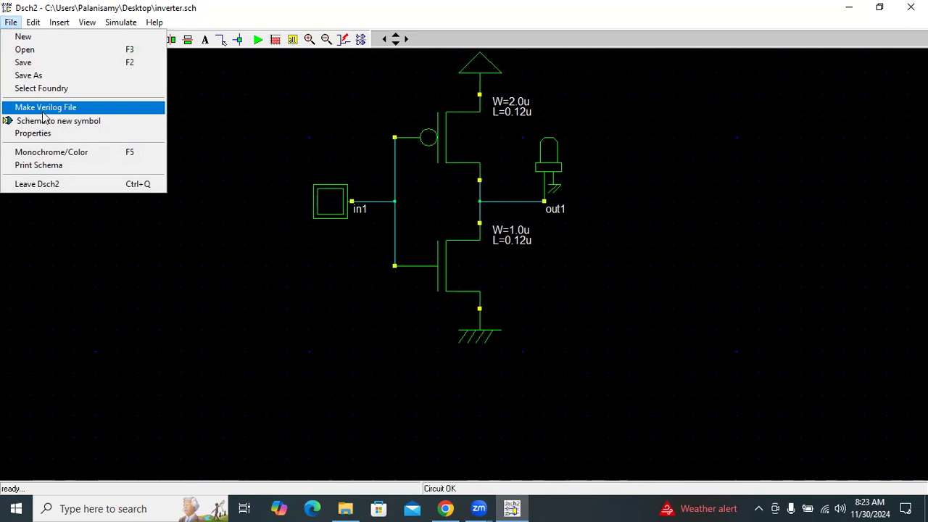
left_click(280, 137)
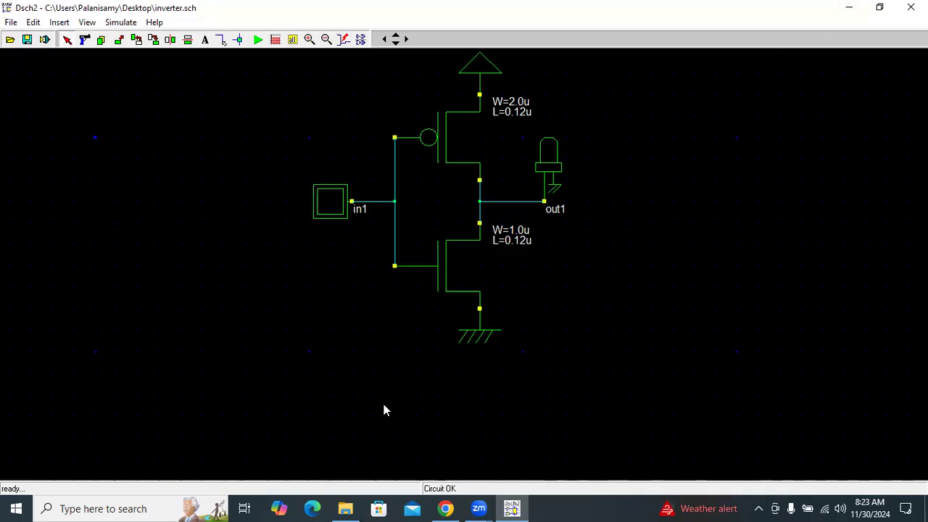
Switch to File Explorer and open the Export Microwind folder inside the software folder on drive F.
mouse_move(346, 506)
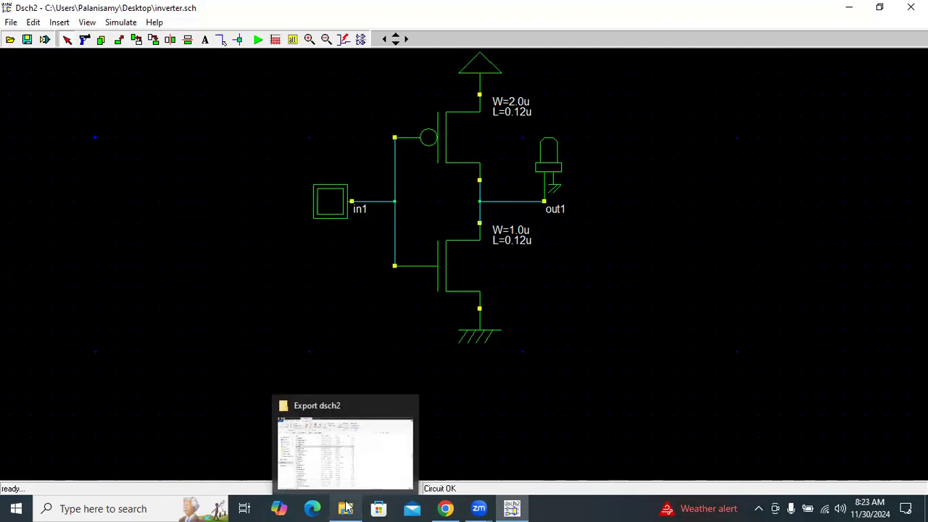
left_click(353, 456)
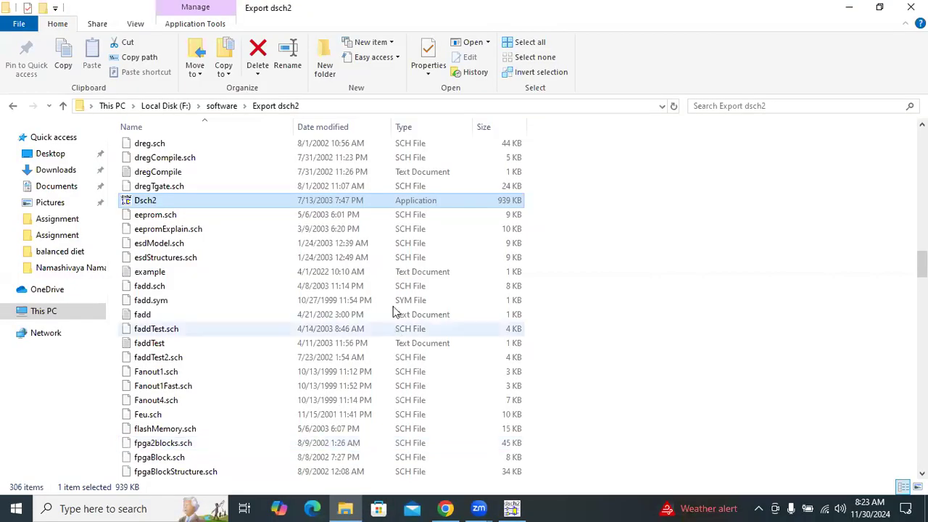
left_click(225, 110)
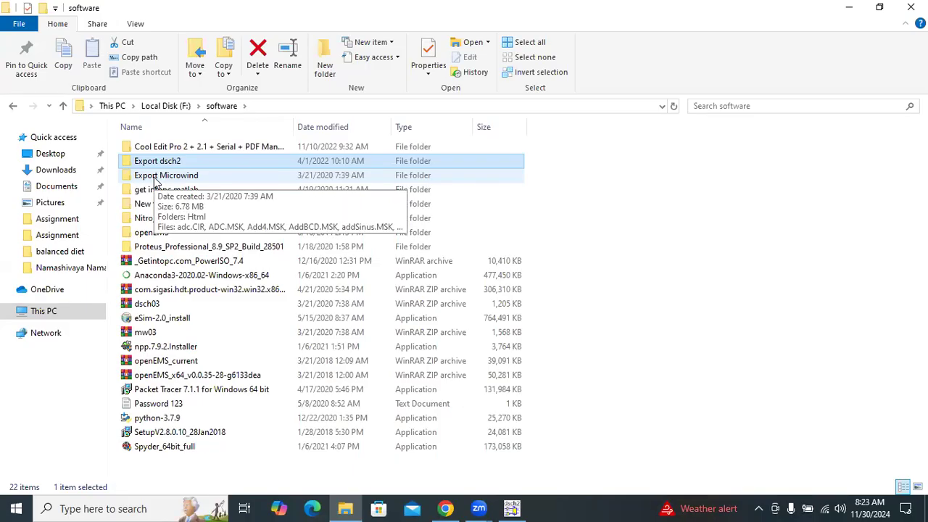
double_click(154, 179)
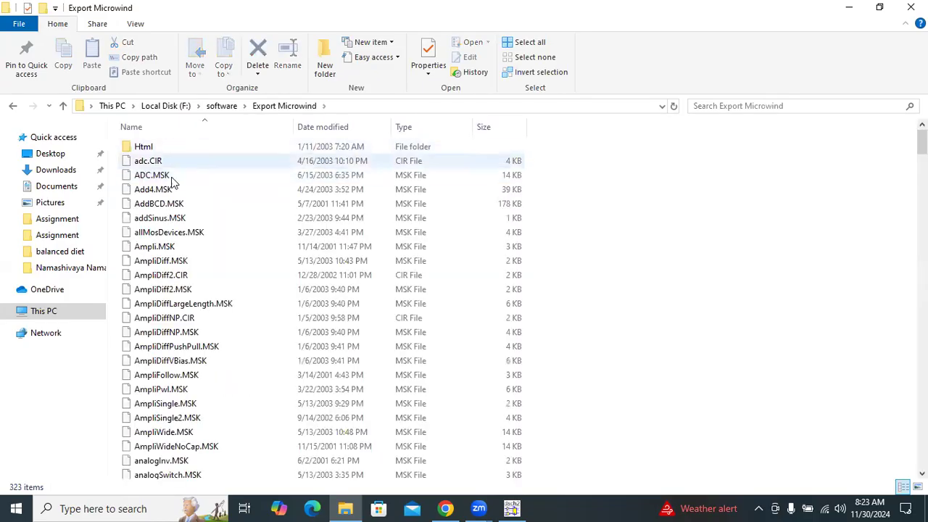
Find the Microwind2 application in the Export Microwind folder and launch it.
left_click(166, 216)
scroll(166, 216, "down", 13)
scroll(166, 217, "down", 10)
key("m")
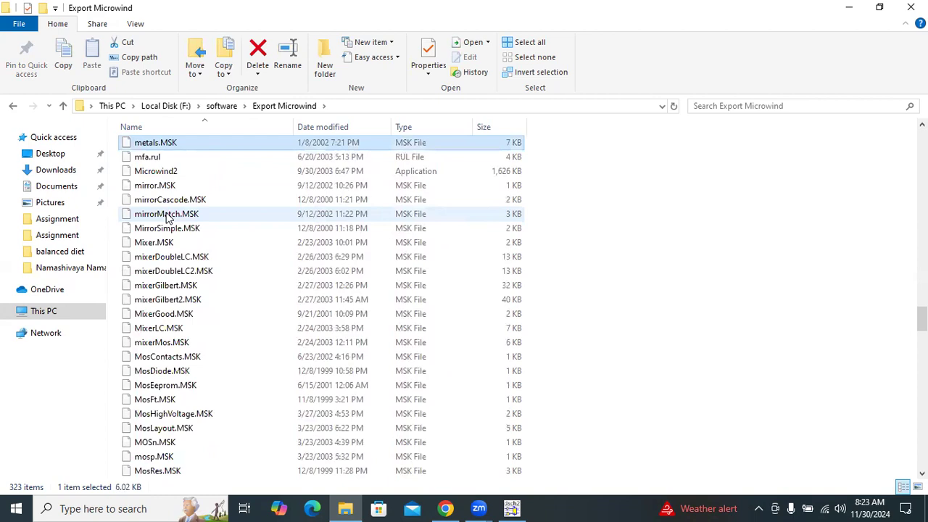
key("Down")
key("Down")
key("Down")
key("Down")
key("Down")
key("Down")
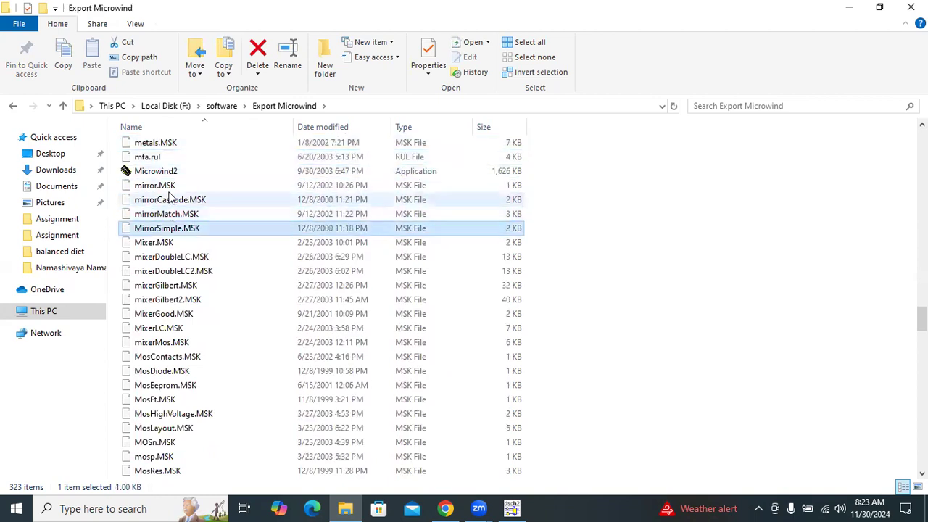
left_click(153, 174)
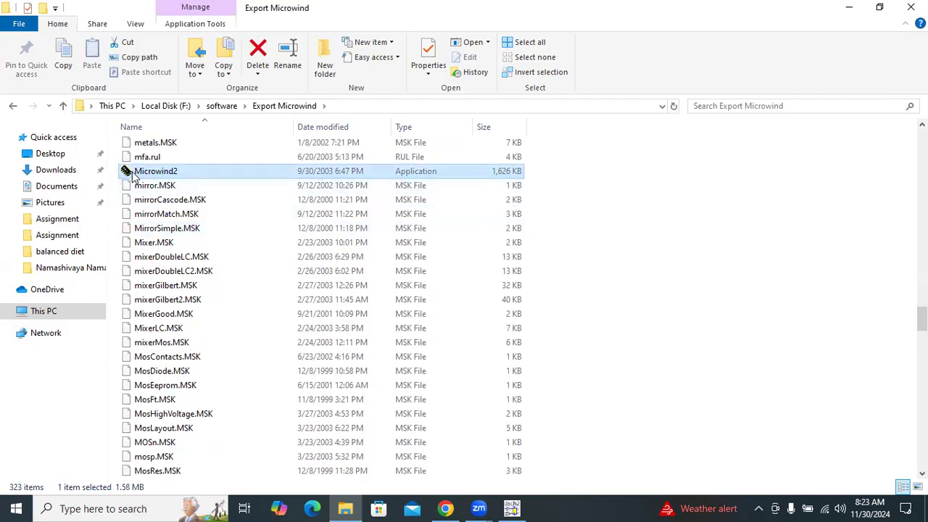
double_click(179, 171)
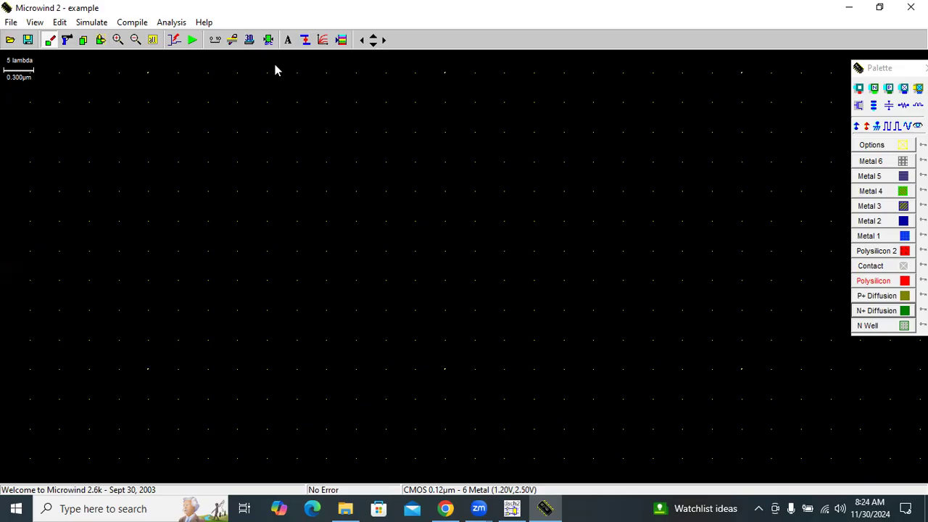
Bring the layer palette fully into view and draw an N Well box of about 23 x 22 lambda near the middle of the layout.
left_click(856, 69)
left_click_drag(856, 69, 781, 82)
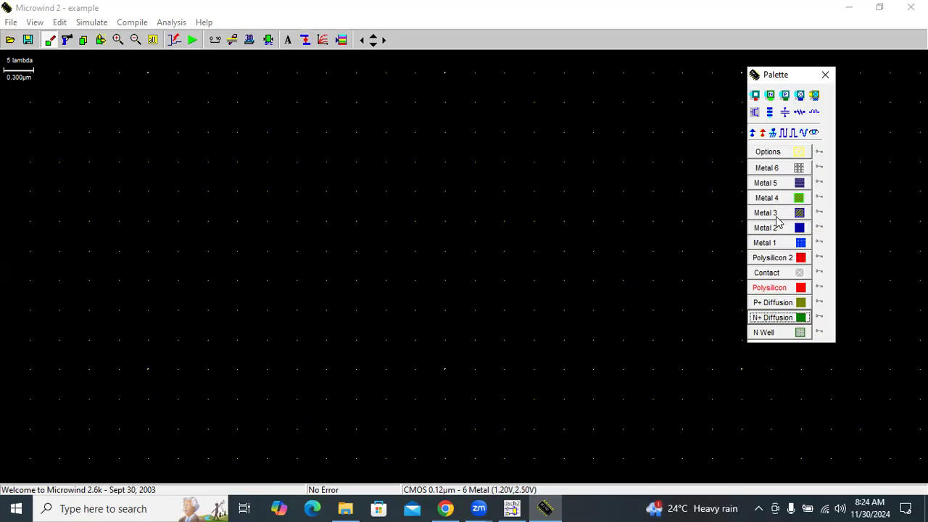
left_click(772, 332)
left_click_drag(332, 168, 473, 310)
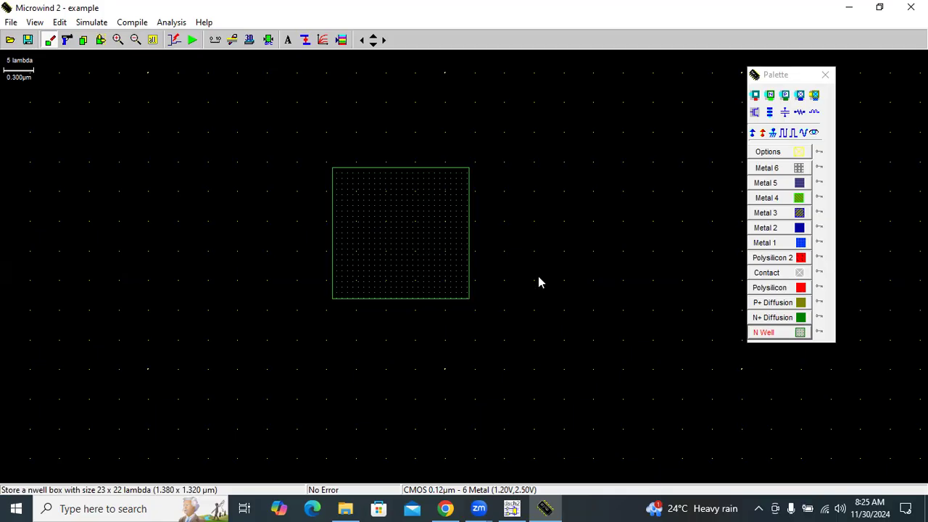
Draw a Metal 1 box of about 27 x 8 lambda running from outside the N Well across its left edge.
left_click(765, 242)
left_click_drag(243, 214, 404, 262)
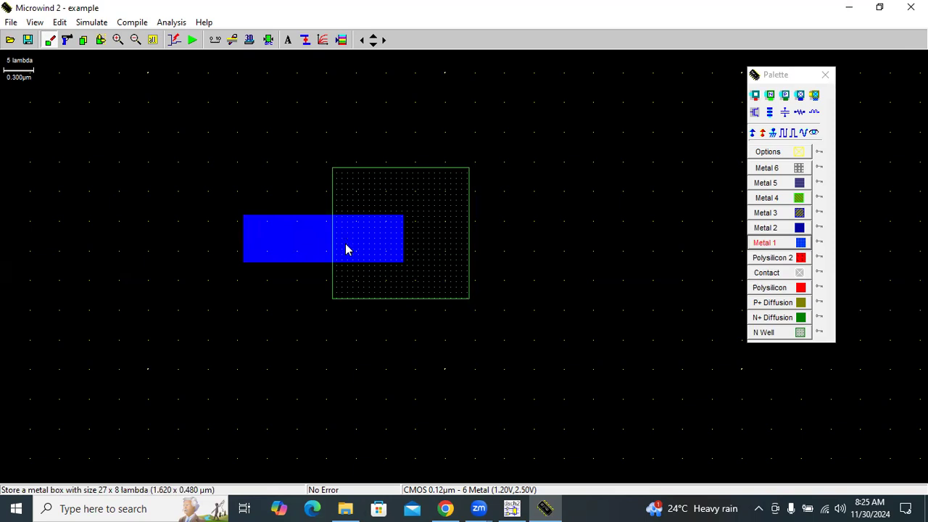
Draw a vertical Metal 2 box of about 5 x 18 lambda just below the Metal 1 box's outer end.
left_click(765, 228)
left_click(283, 293)
left_click_drag(267, 261, 297, 345)
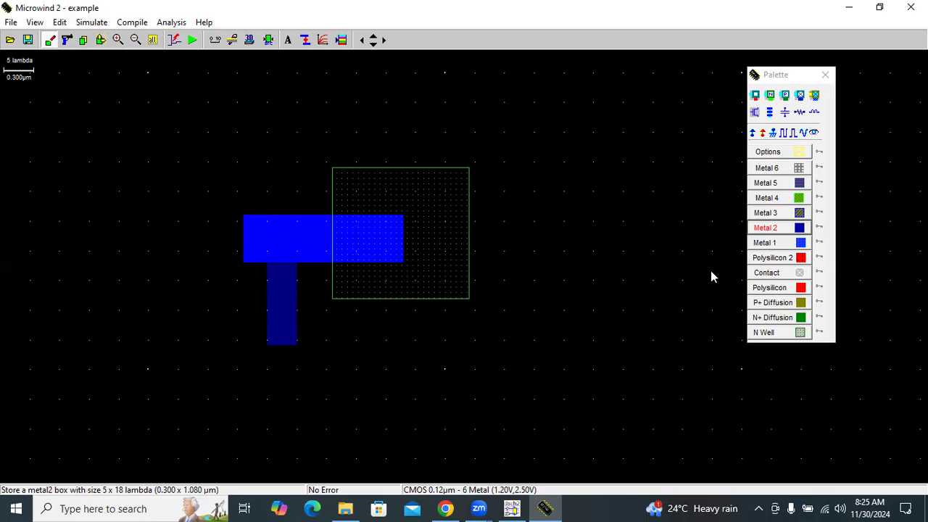
Draw a Polysilicon box of about 26 x 11 lambda across the N Well's right edge and an overlapping Metal 4 box of about 14 x 20 lambda.
left_click(770, 288)
left_click_drag(441, 241, 594, 303)
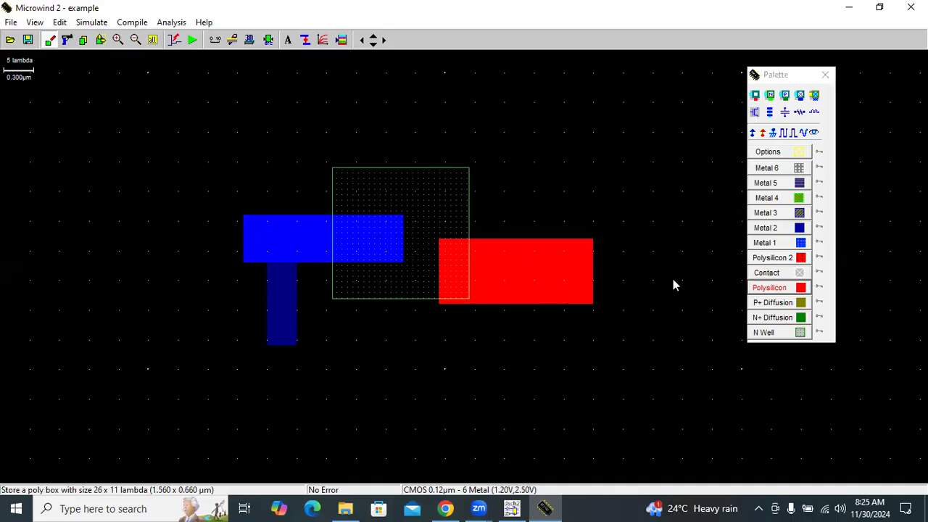
left_click(771, 201)
left_click_drag(509, 276, 593, 395)
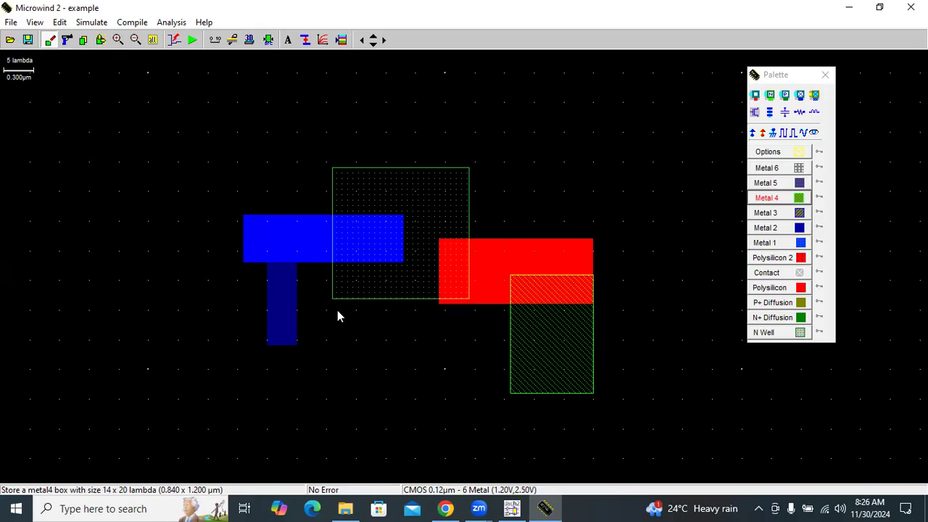
Start a new empty layout without saving the practice boxes.
left_click(11, 22)
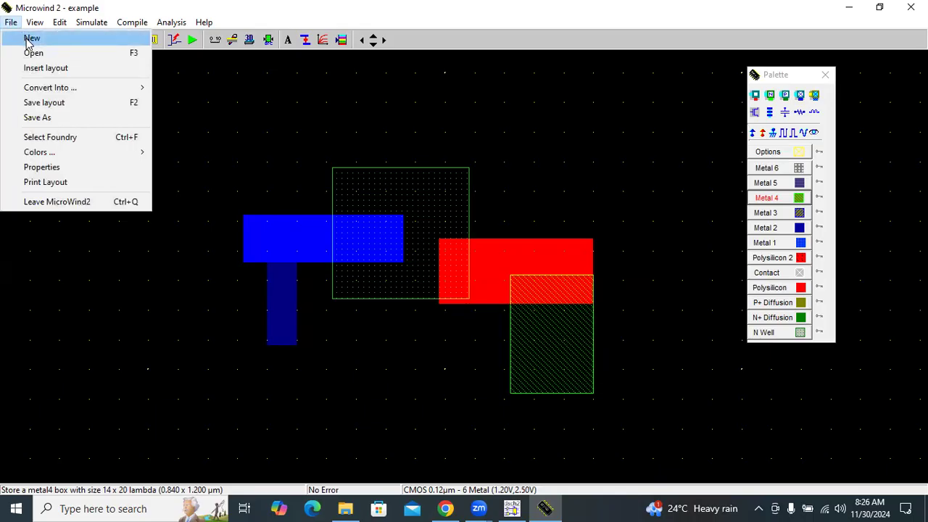
left_click(31, 39)
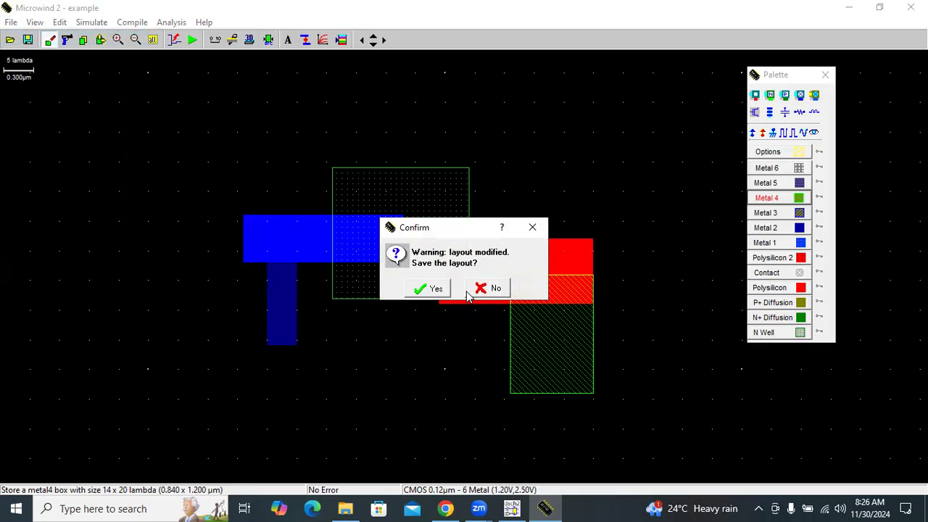
left_click(491, 288)
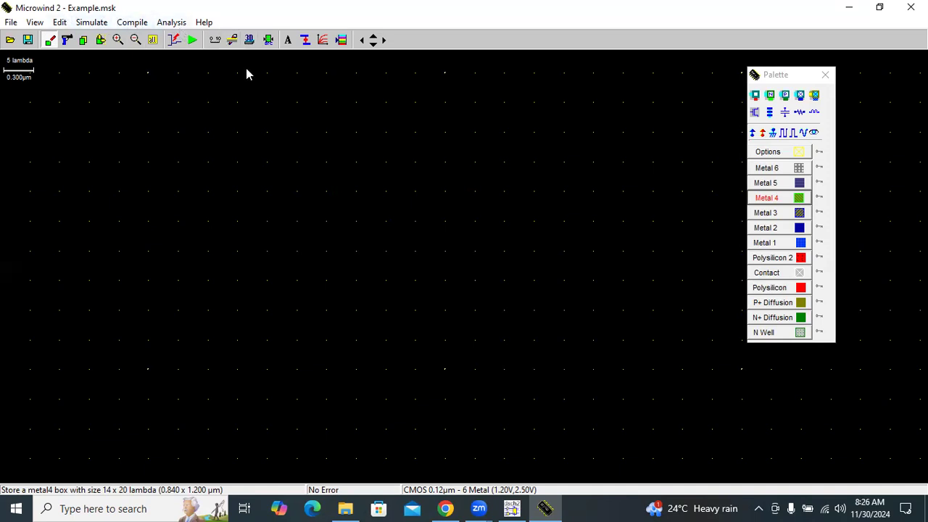
Load the inverter text file from the Desktop for Verilog compilation.
left_click(137, 23)
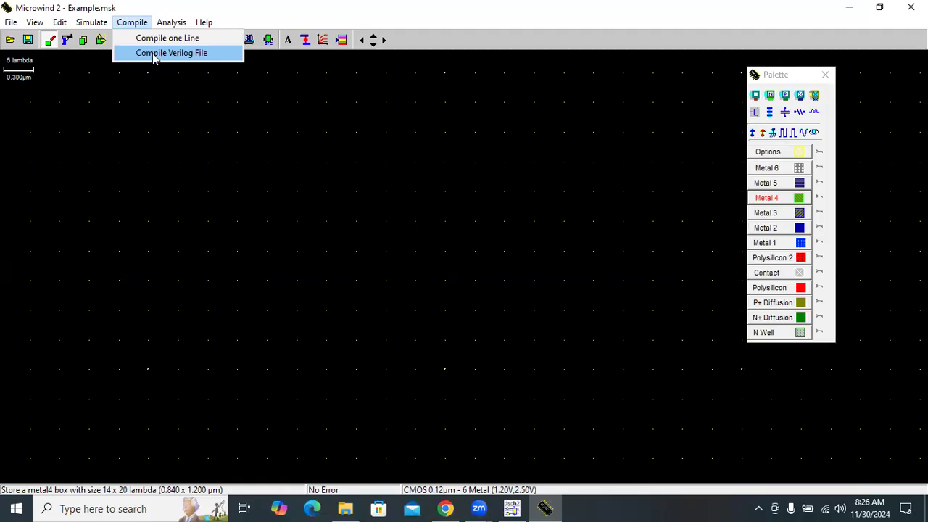
left_click(154, 53)
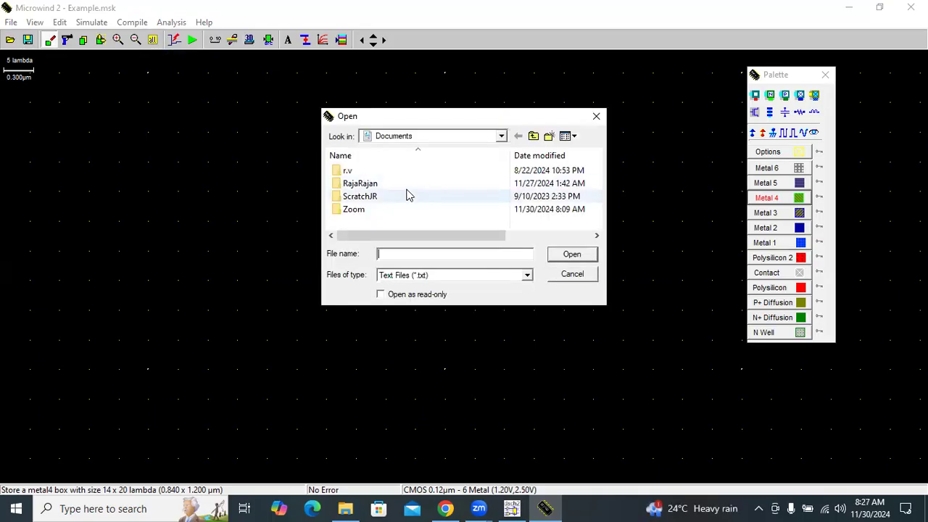
left_click(501, 137)
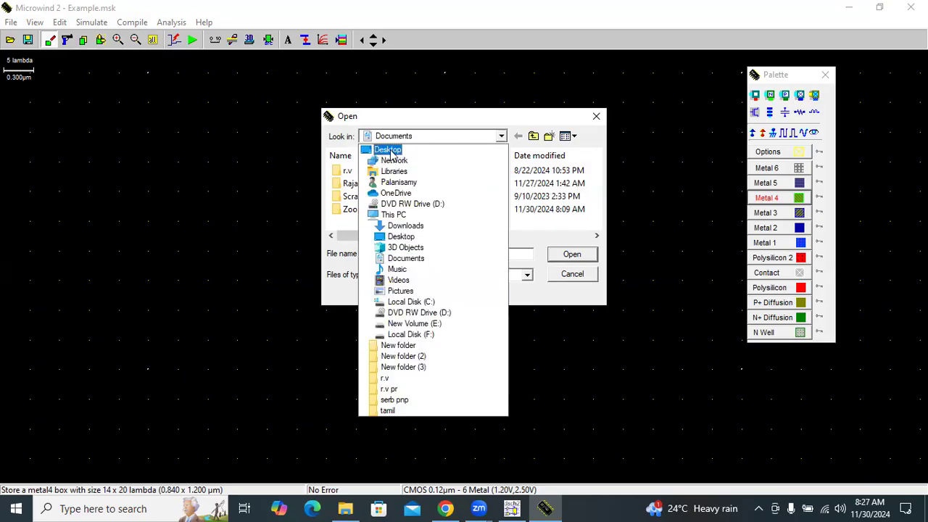
left_click(392, 150)
left_click(384, 227)
scroll(401, 209, "down", 2)
scroll(406, 210, "down", 6)
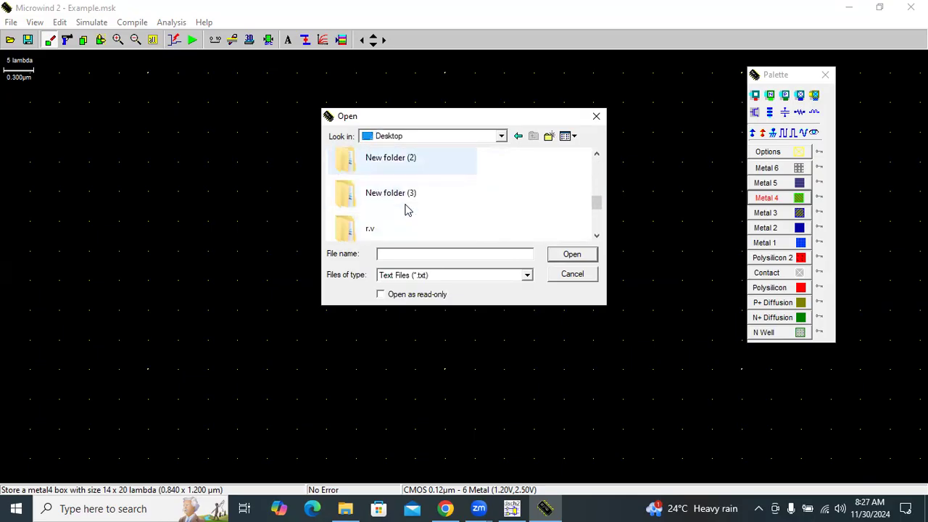
left_click(361, 225)
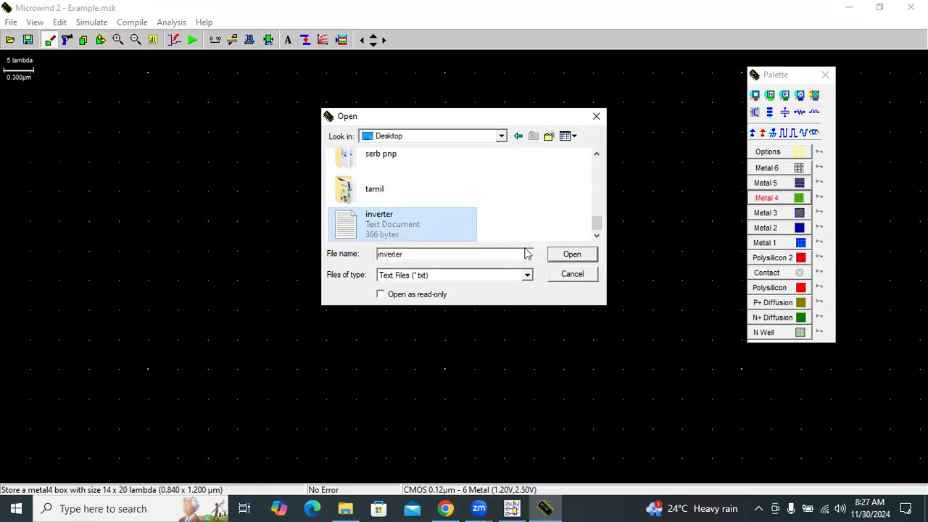
left_click(565, 255)
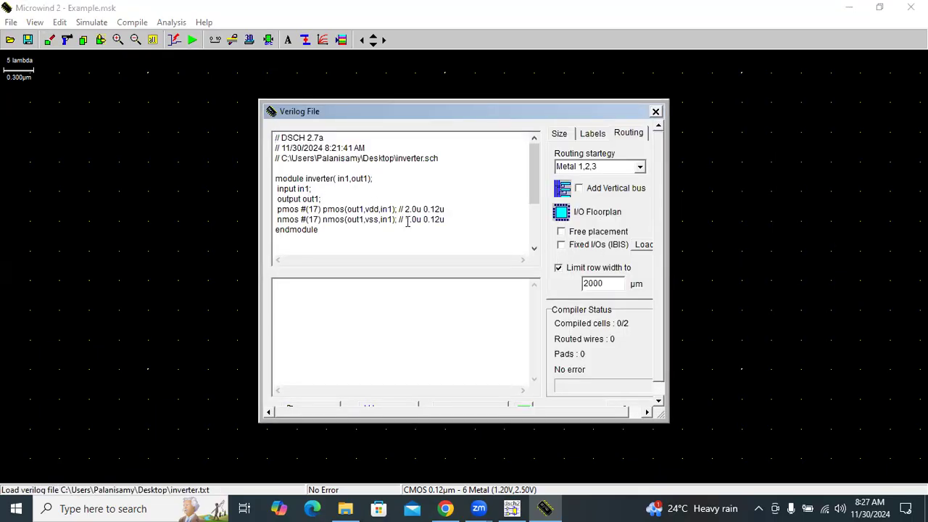
Compile the inverter Verilog code into a layout and close the Verilog File dialog.
left_click_drag(600, 415, 662, 415)
left_click(659, 402)
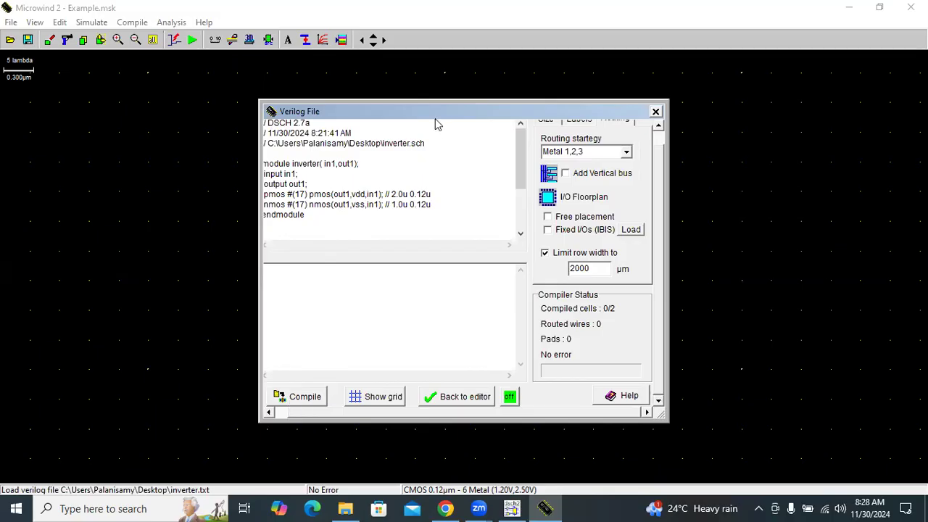
left_click_drag(435, 101, 429, 49)
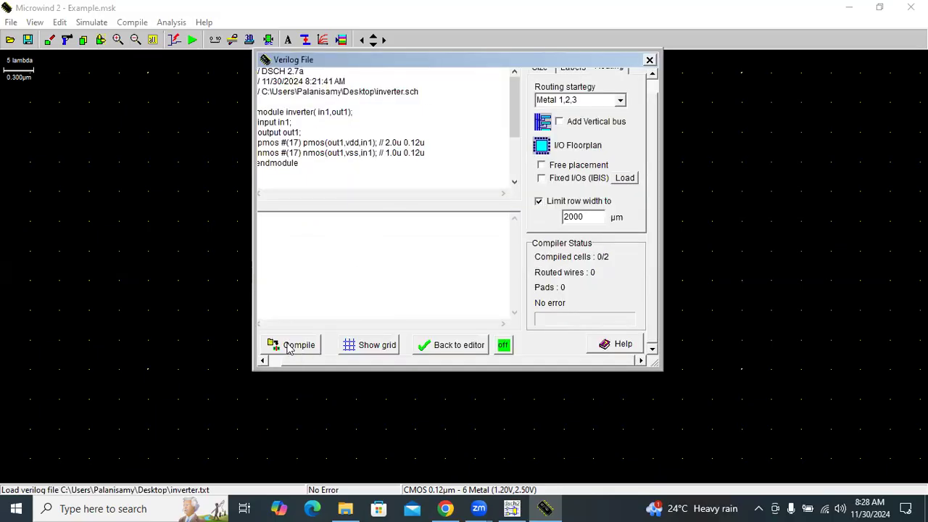
left_click(273, 362)
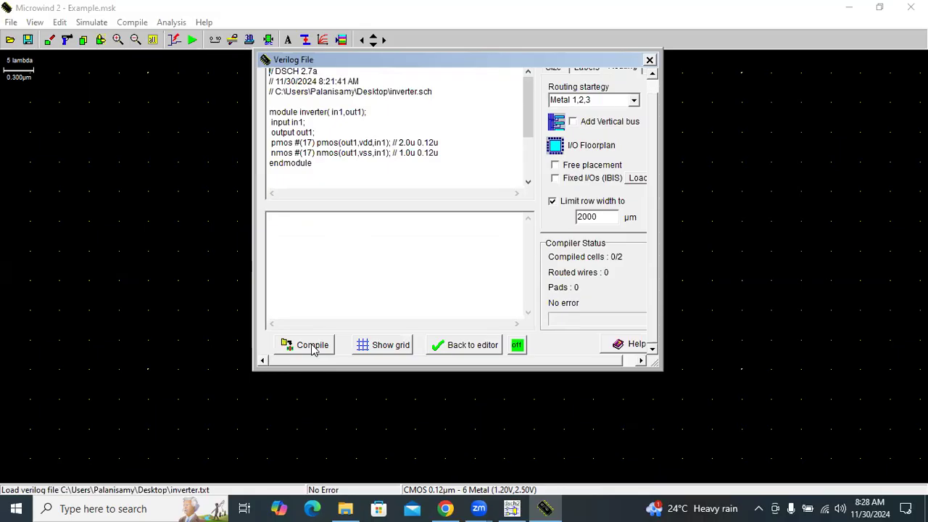
left_click(313, 347)
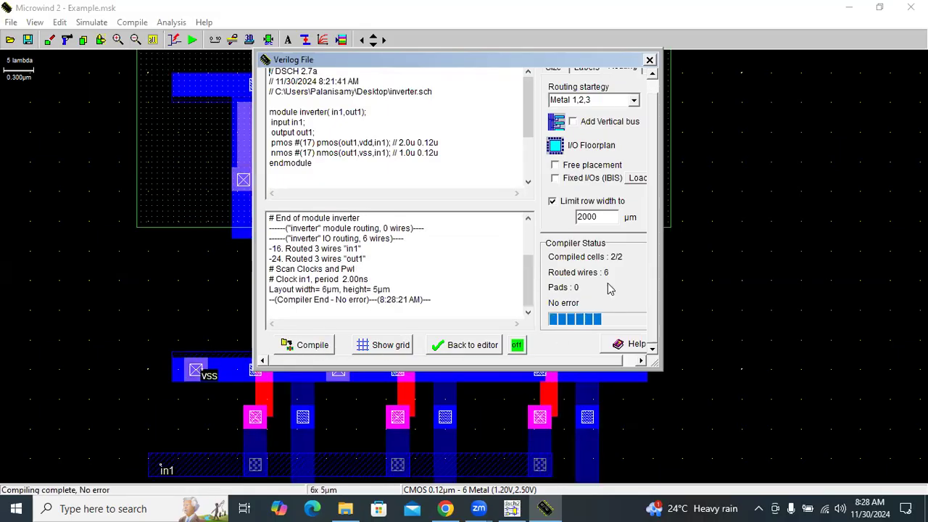
left_click(650, 61)
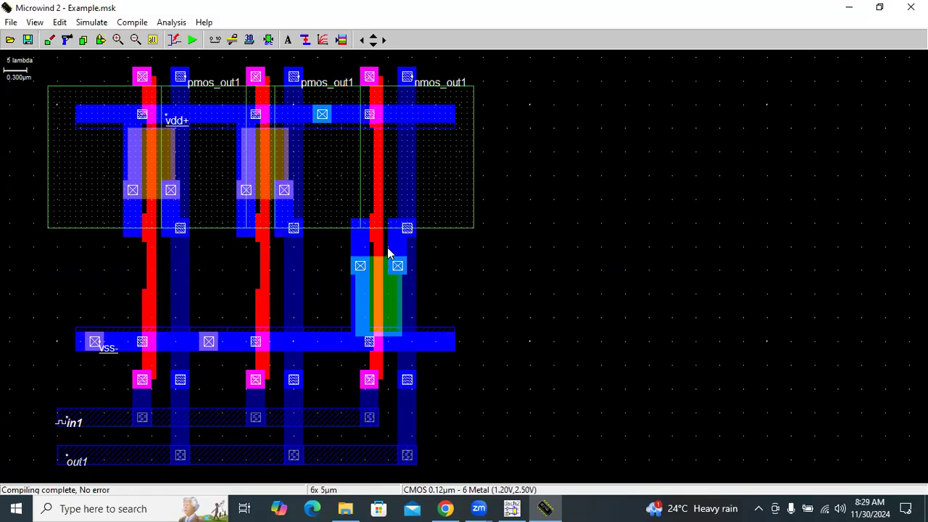
Save the generated layout on the Desktop as inverter2 in MSK format.
left_click(11, 25)
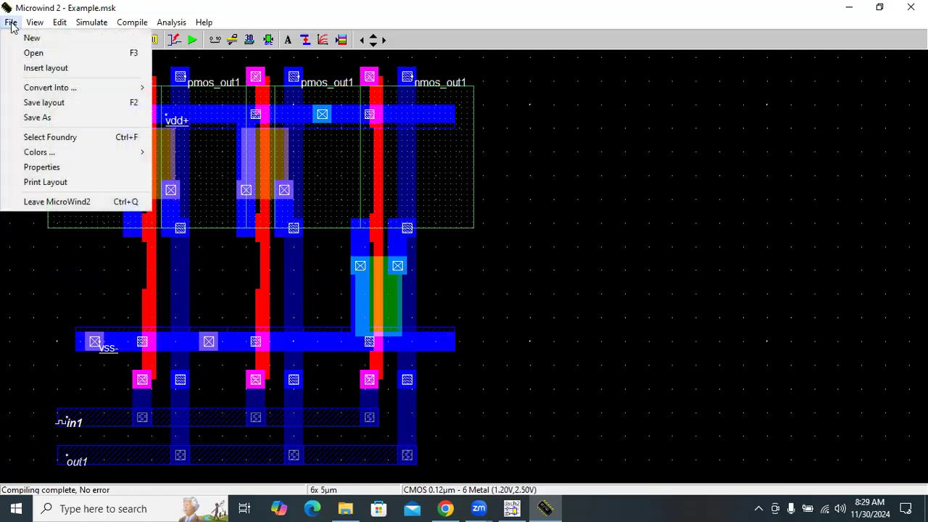
left_click(39, 118)
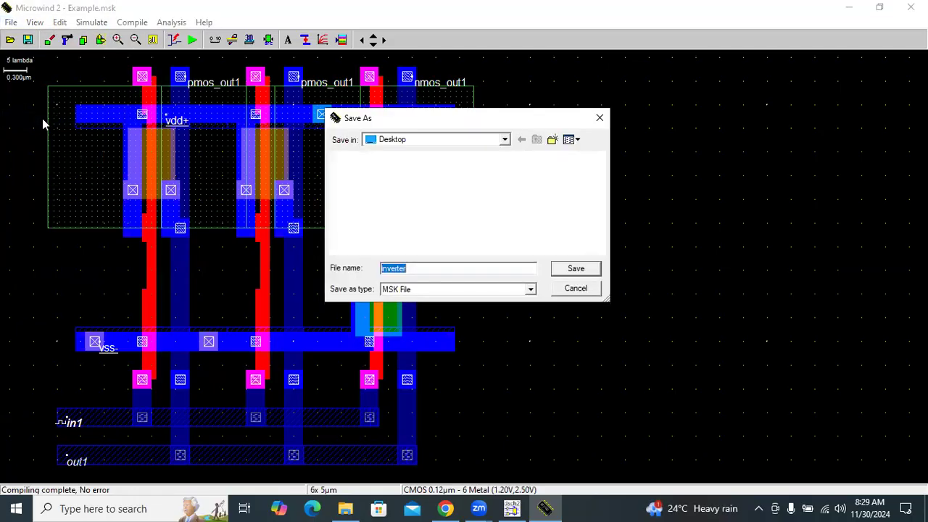
left_click(419, 268)
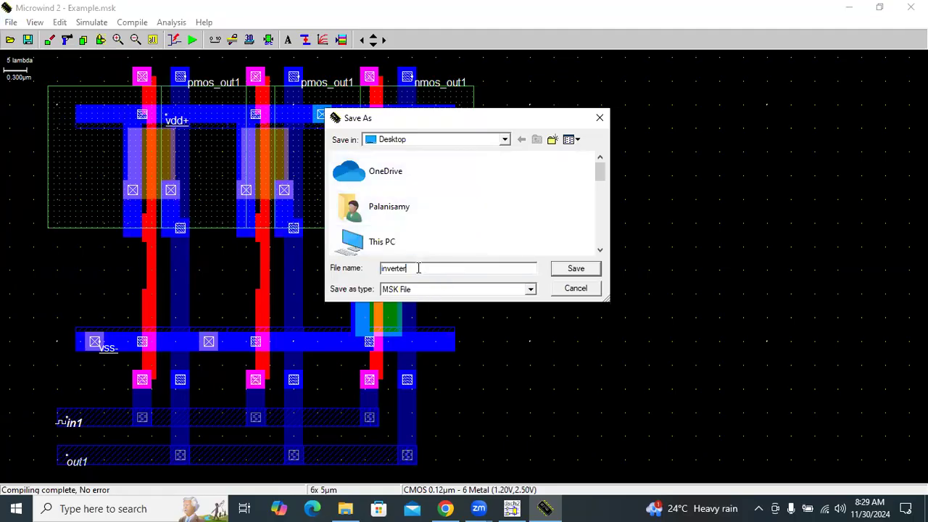
type("2")
key("Return")
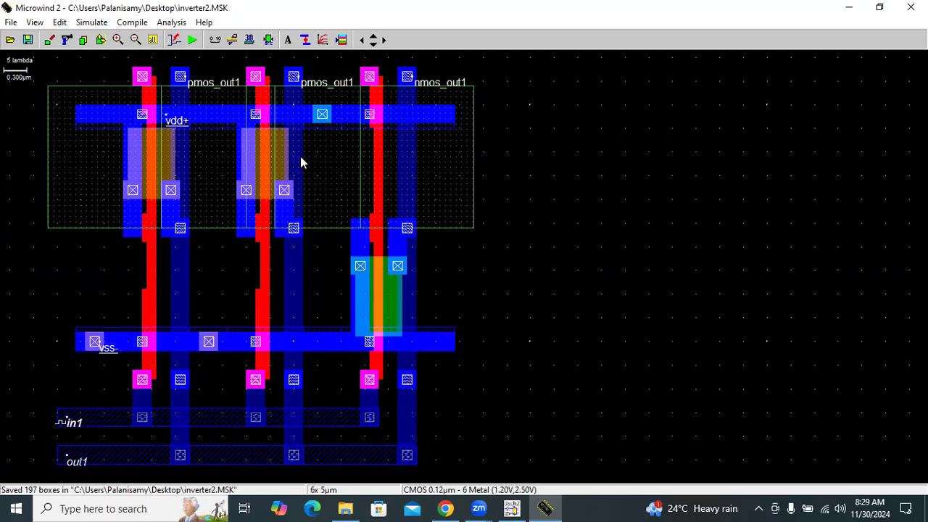
Run the analog simulation of the inverter layout, view its waveforms maximized, and minimize the window.
left_click(194, 42)
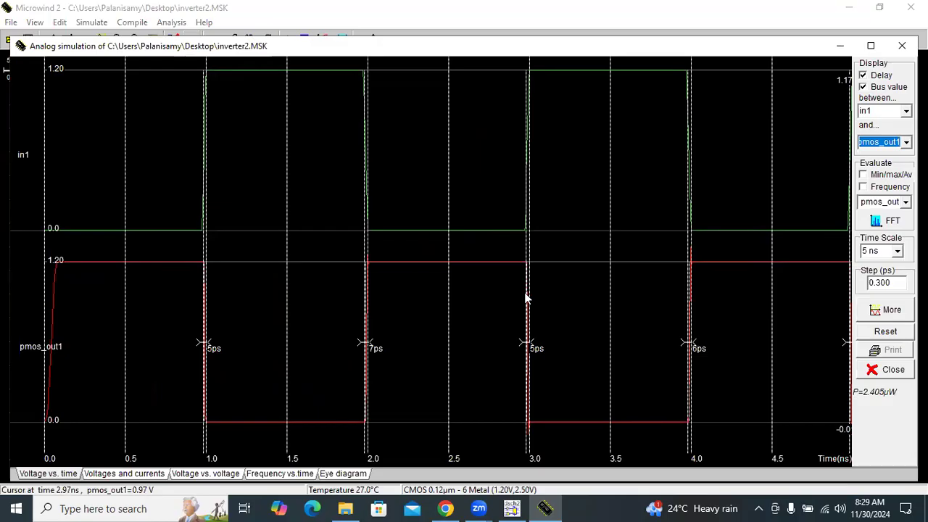
left_click(871, 46)
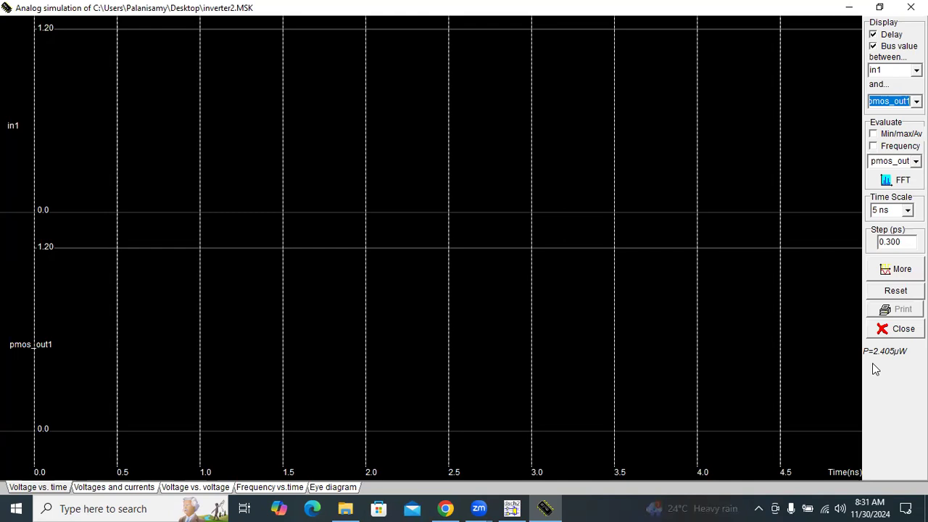
left_click(850, 11)
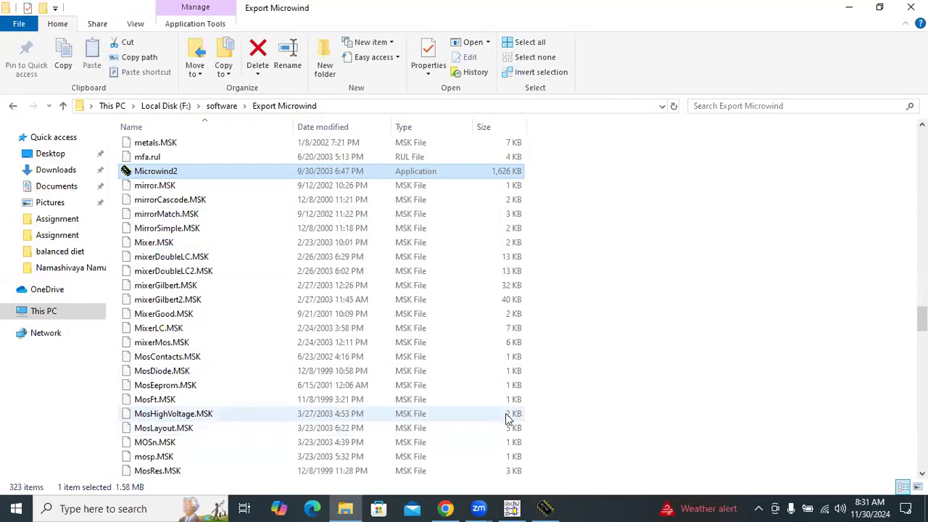
Switch to Dsch2, start a new empty schematic, and close the program.
left_click(512, 508)
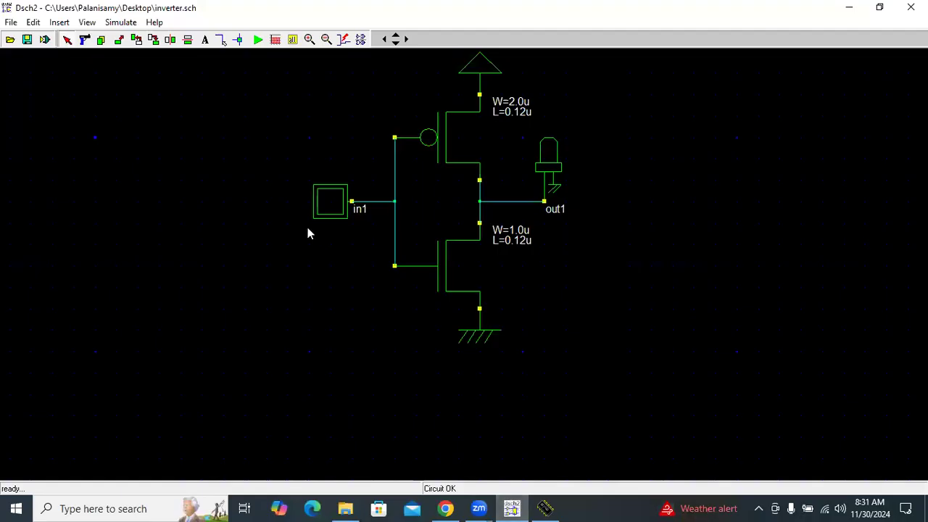
left_click(10, 25)
left_click(21, 37)
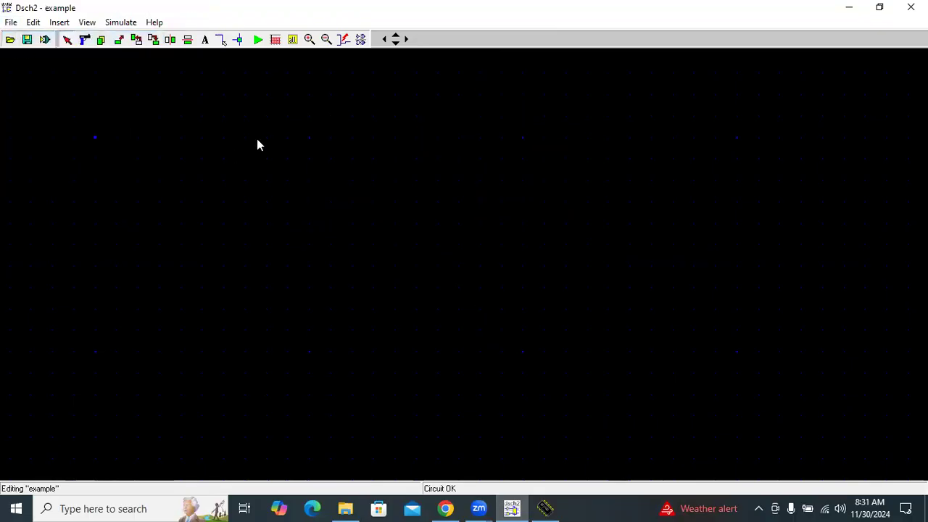
left_click(911, 7)
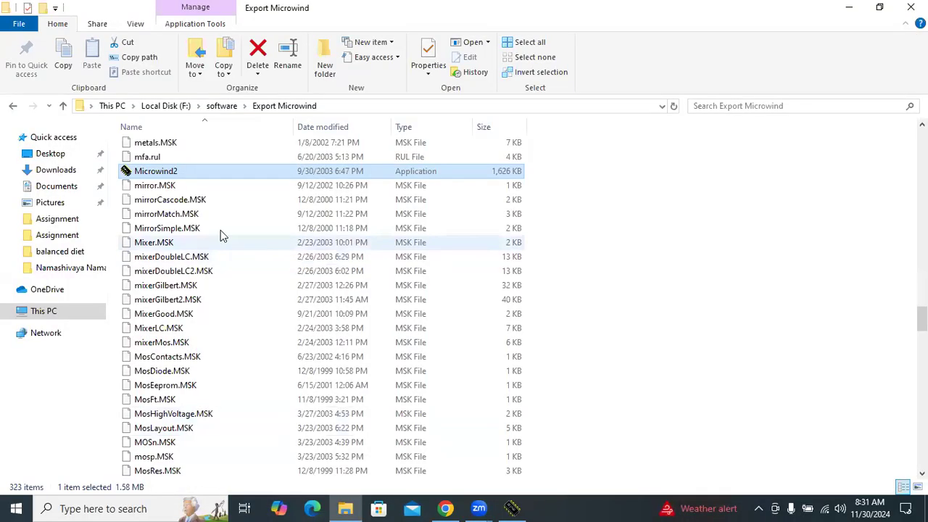
Go up to the software folder and open the Export dsch2 folder.
left_click(221, 106)
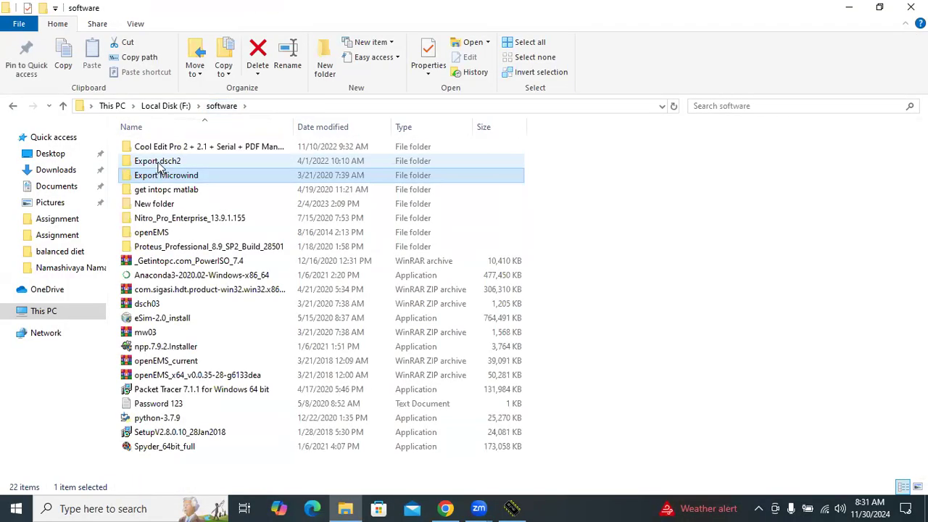
double_click(160, 168)
Switch to Microwind 2, close the analog simulation, and exit the program without saving the layout again.
left_click(519, 507)
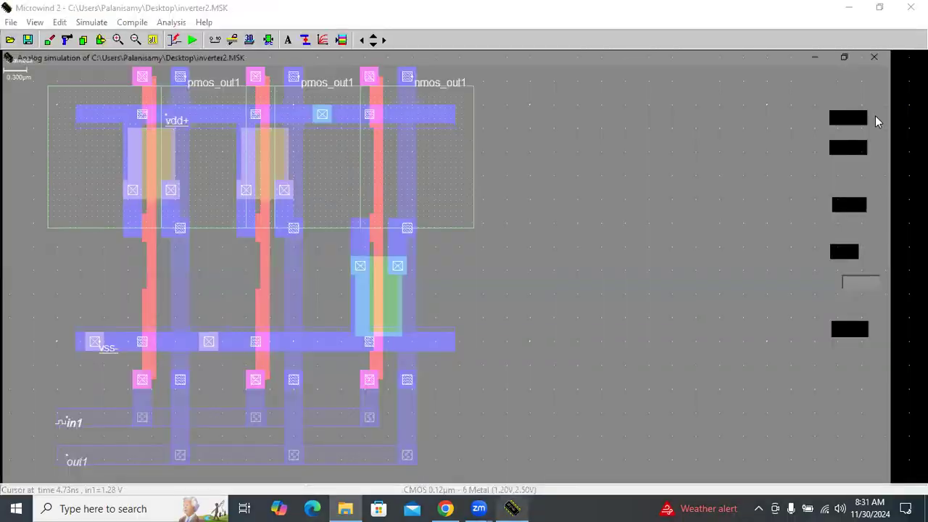
left_click(912, 7)
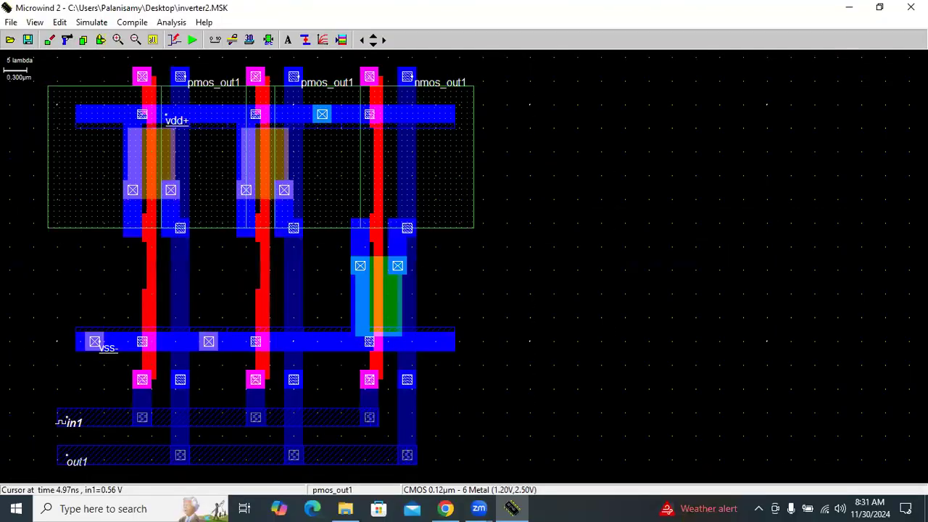
left_click(911, 7)
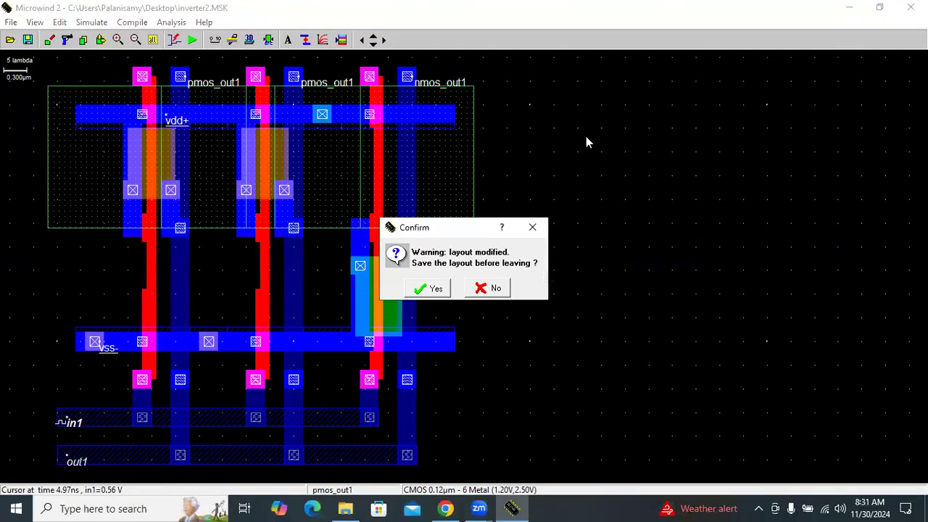
left_click(490, 289)
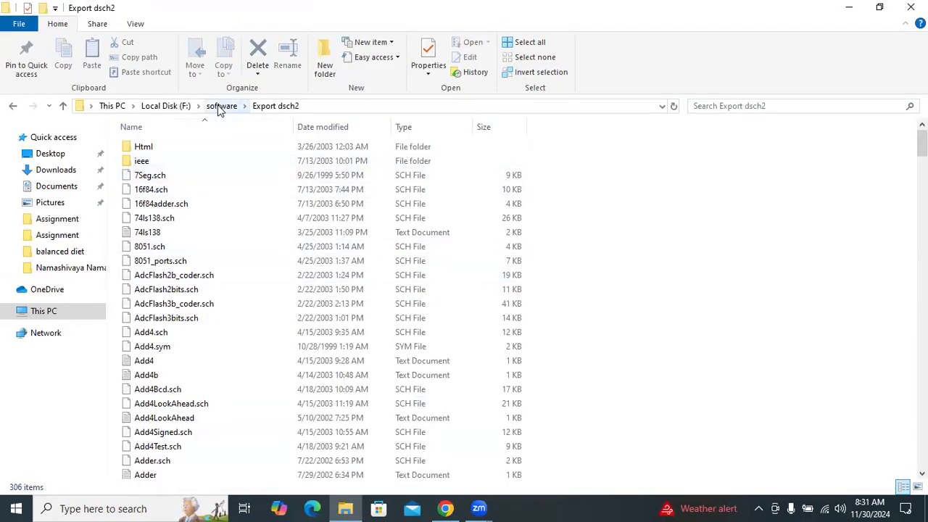
Reopen the Export dsch2 folder inside the software folder and launch the Dsch2 application.
left_click(166, 289)
left_click(222, 106)
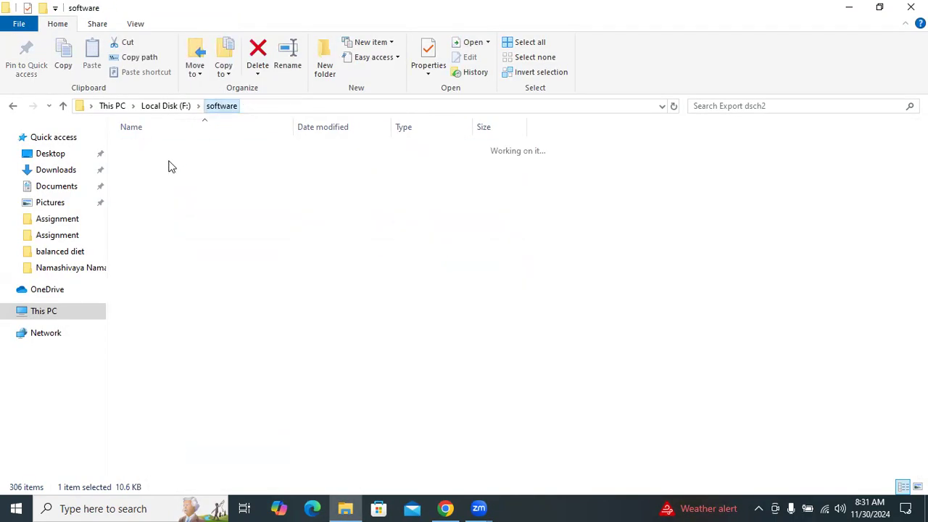
double_click(163, 161)
left_click(154, 273)
scroll(154, 283, "down", 12)
scroll(155, 285, "down", 20)
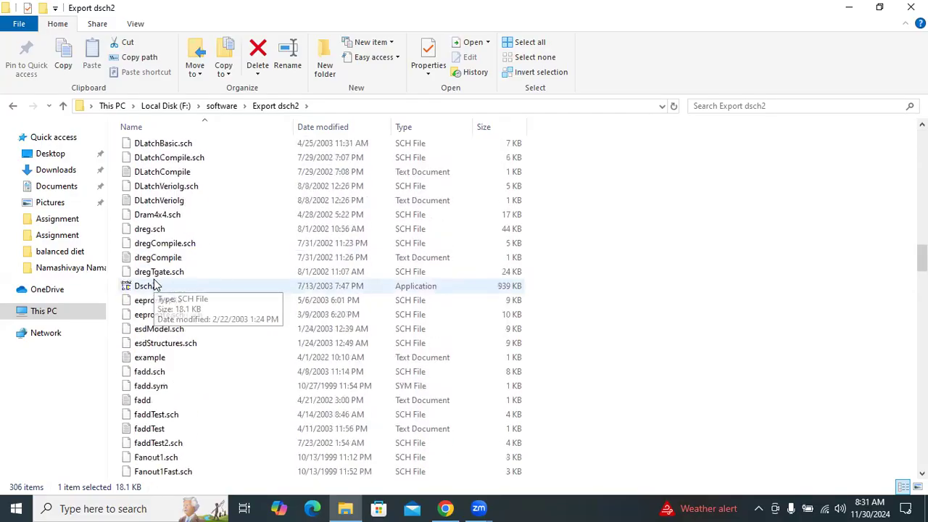
scroll(155, 285, "down", 1)
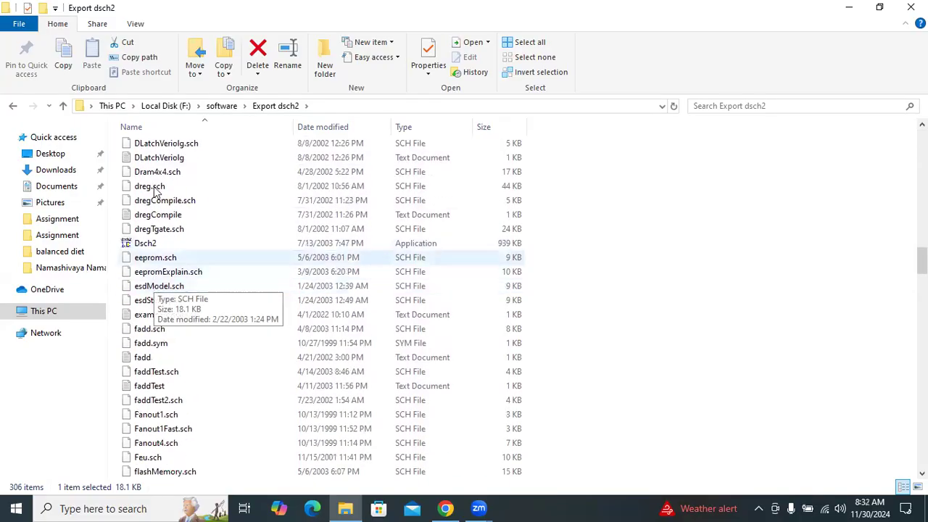
left_click(145, 246)
double_click(145, 245)
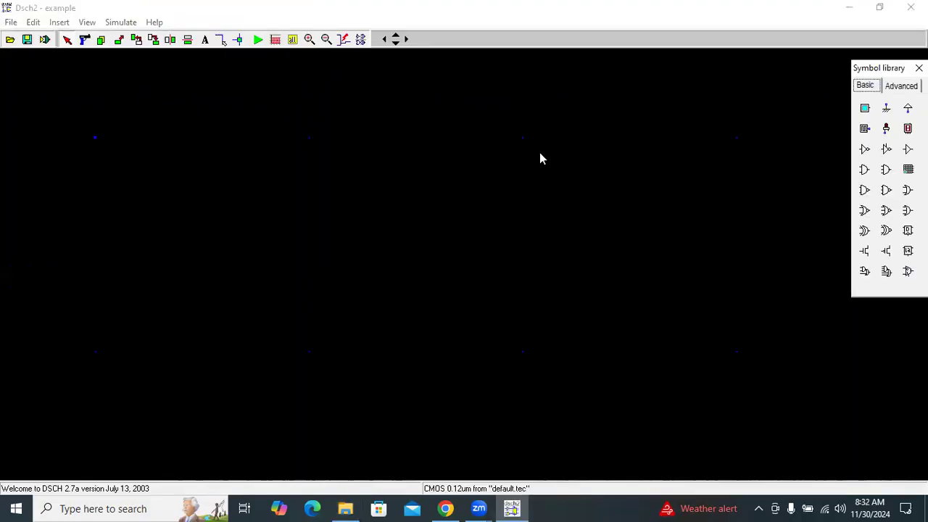
Move the symbol library clear of its corner and place a p-channel MOS with an n-channel MOS connected directly below it.
left_click_drag(875, 68, 723, 89)
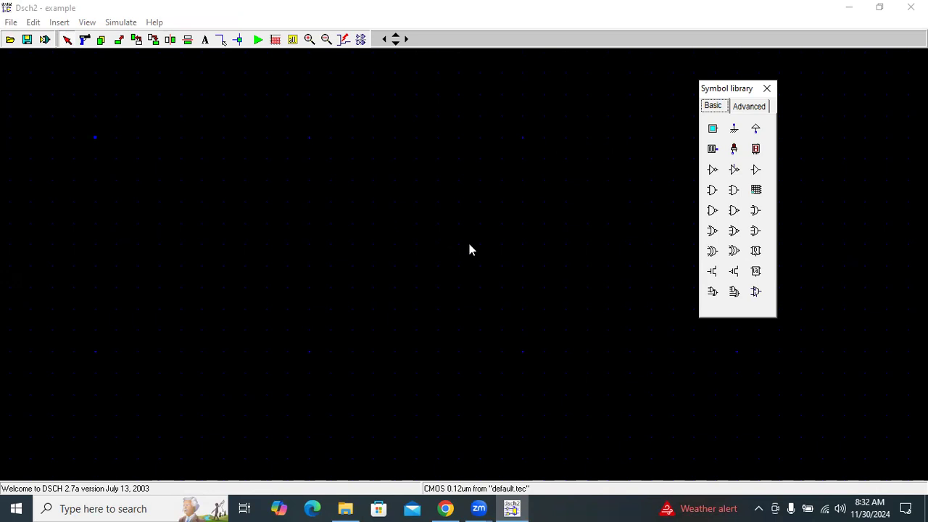
left_click(736, 273)
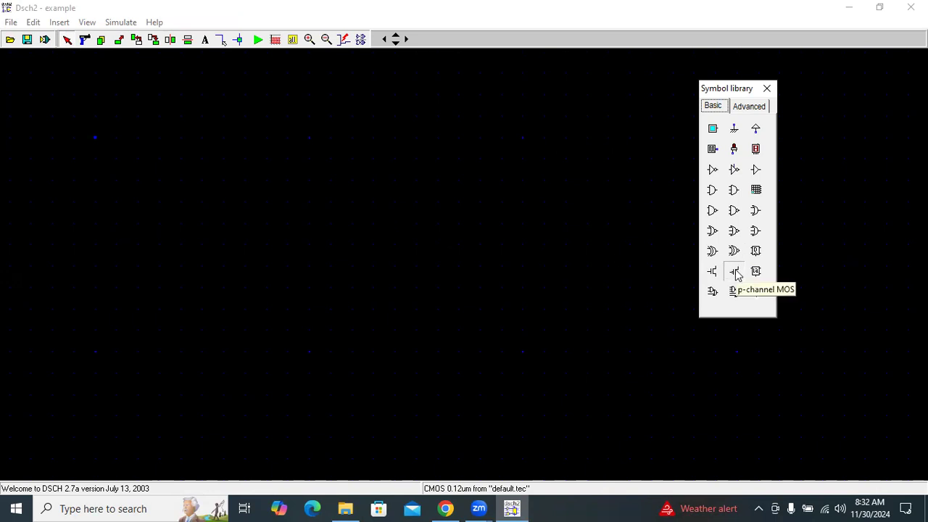
left_click(457, 192)
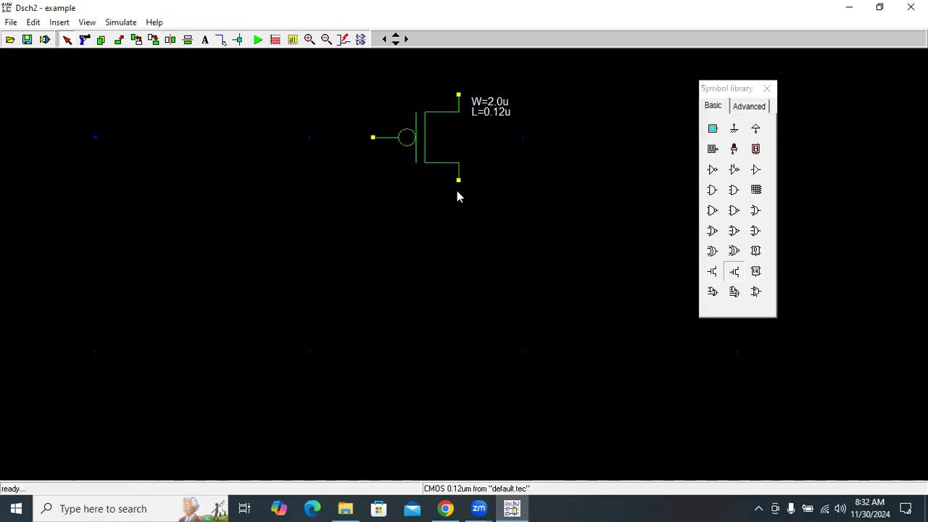
left_click(712, 274)
left_click(462, 267)
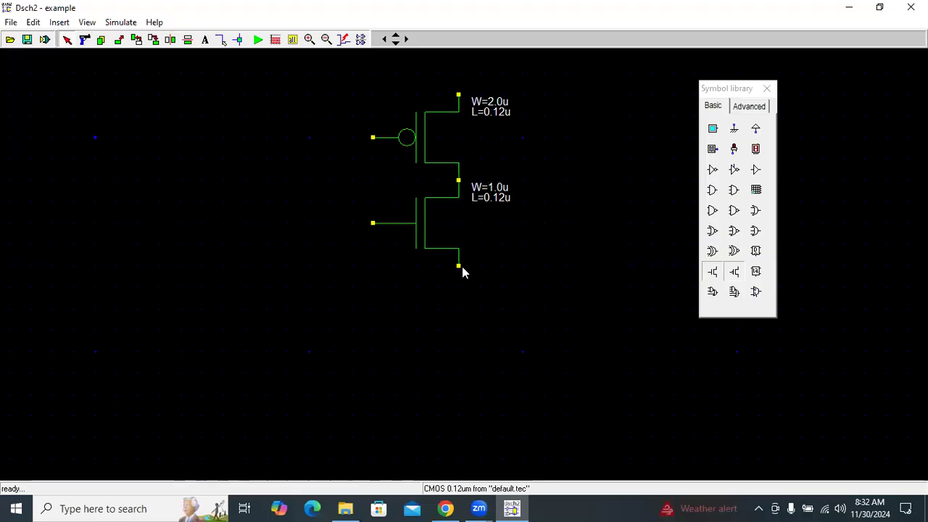
Attach a VDD supply to the top of the p-channel MOS and a ground to the bottom of the n-channel MOS.
left_click(756, 128)
left_click(470, 90)
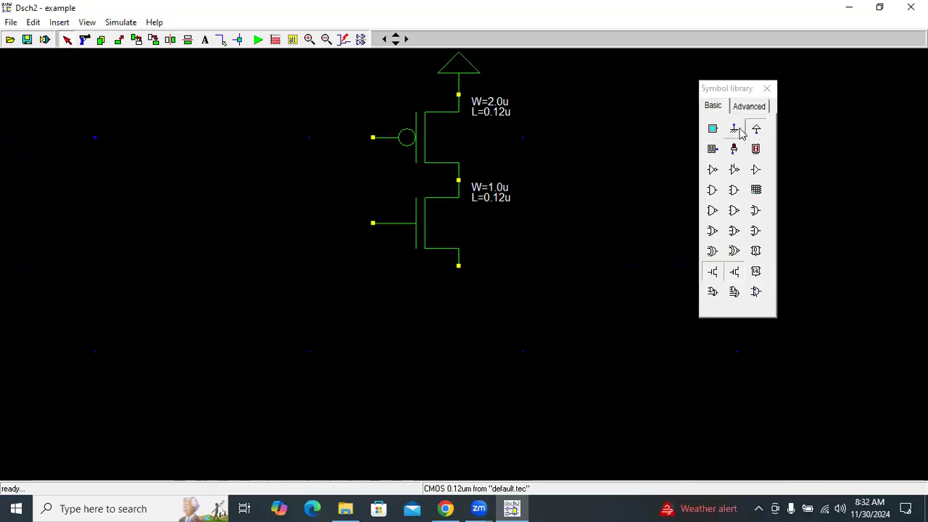
left_click(734, 131)
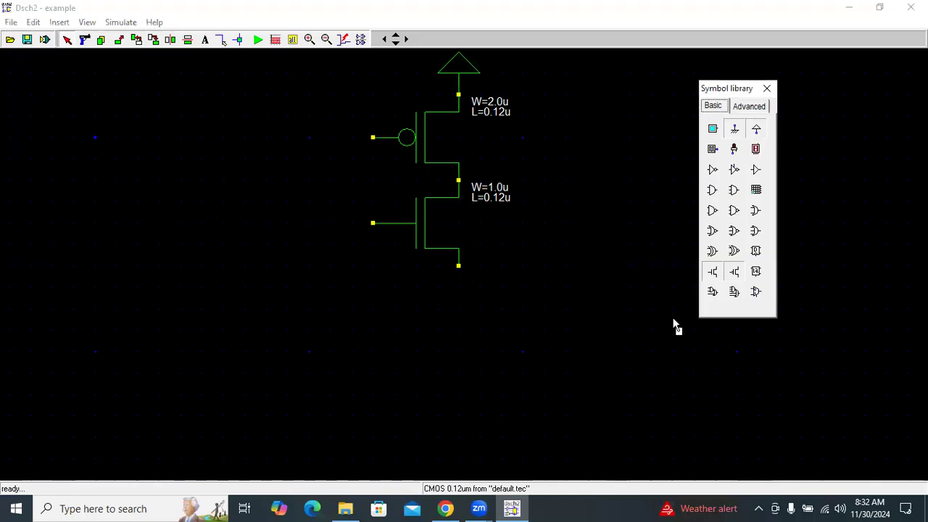
left_click(476, 305)
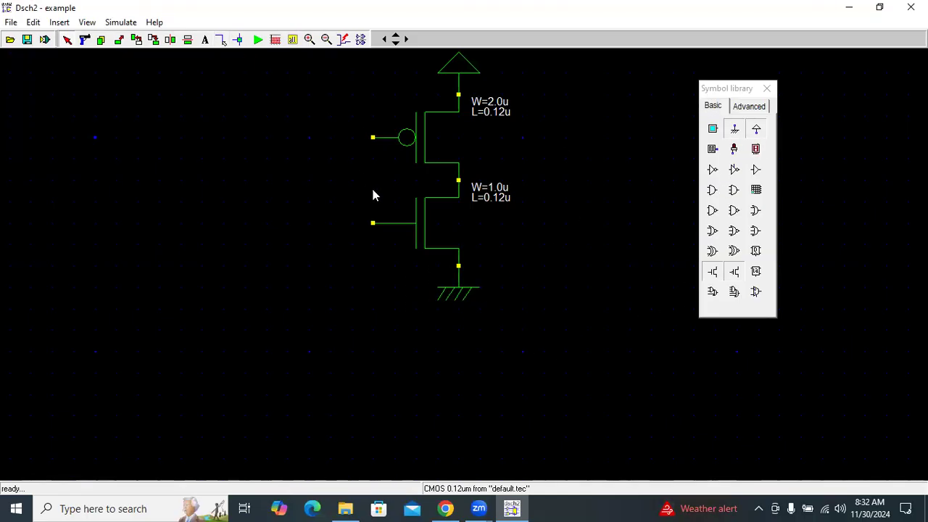
Place an output LED beside the transistors' common drain and an input button in front of the gates.
left_click(735, 149)
left_click(538, 194)
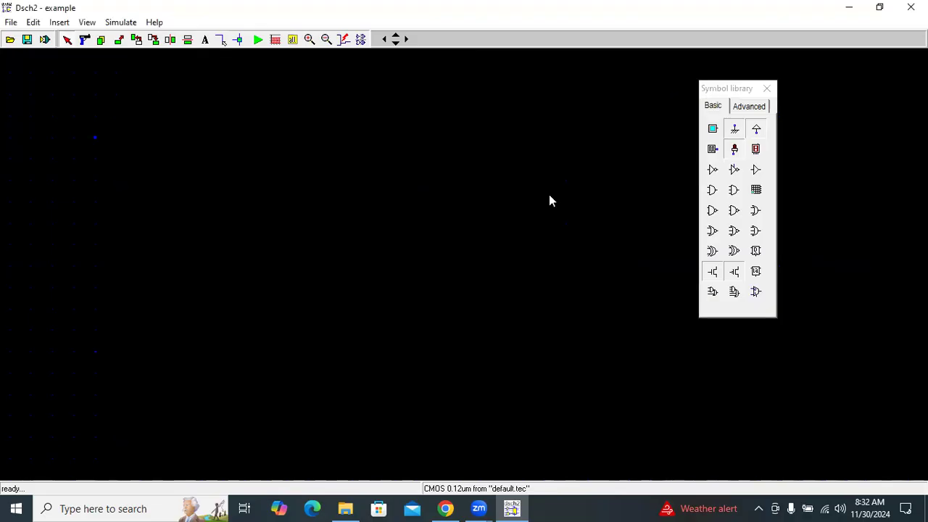
left_click(714, 129)
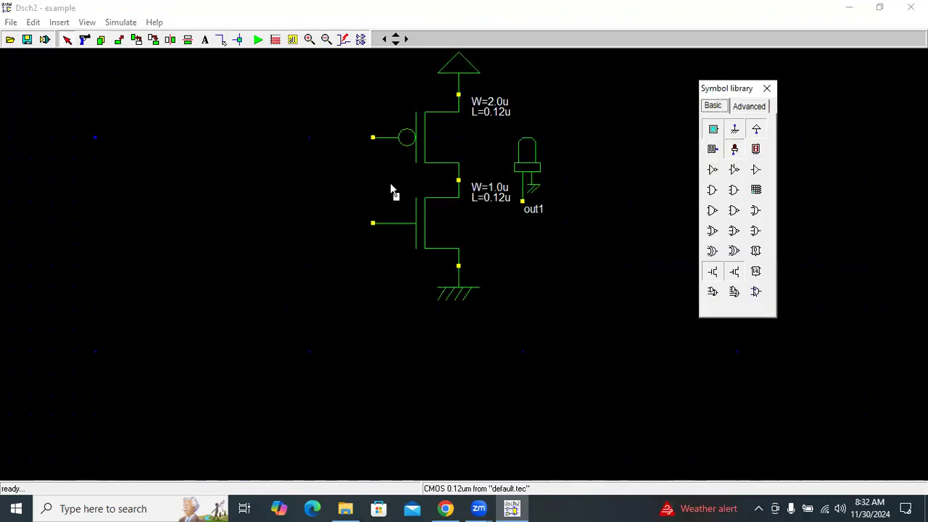
left_click(326, 195)
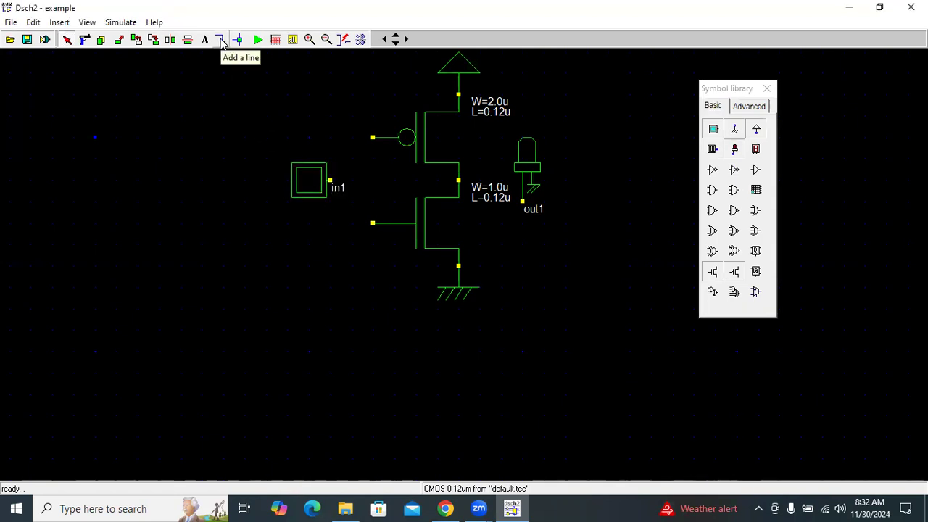
Wire the input button to both transistor gates and connect the common drain node to the output LED.
left_click(221, 40)
left_click(331, 180)
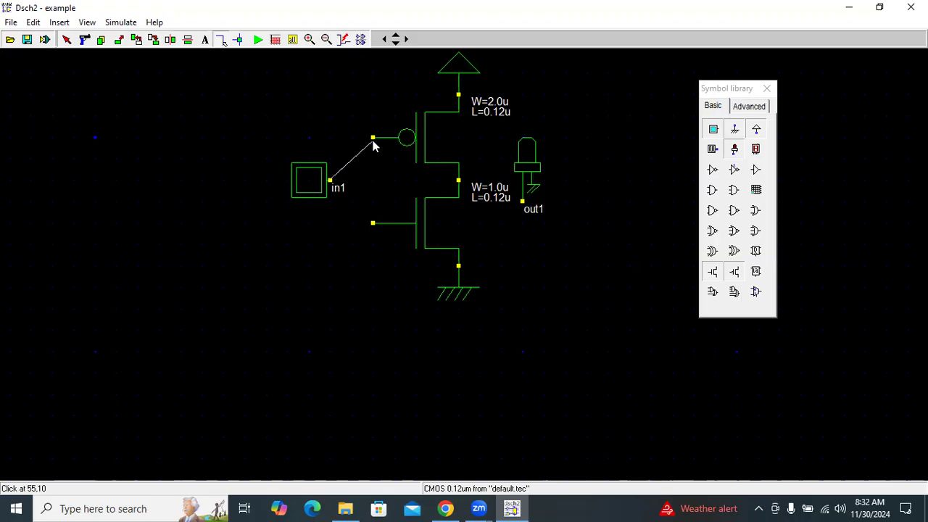
left_click(373, 139)
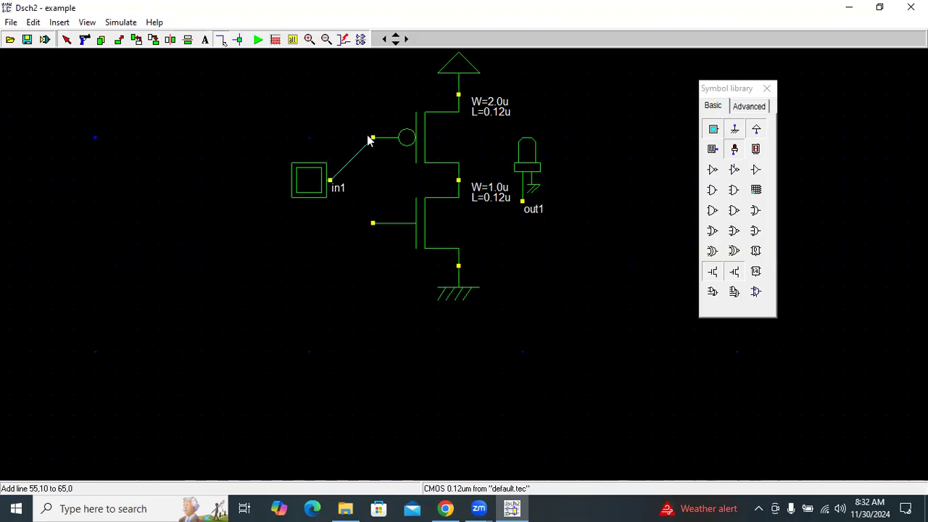
left_click(372, 138)
left_click(373, 223)
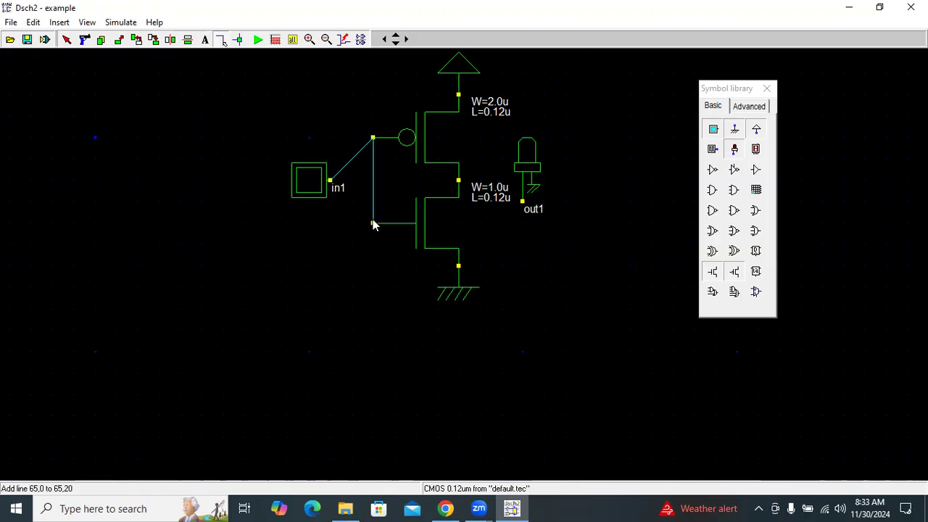
left_click(459, 180)
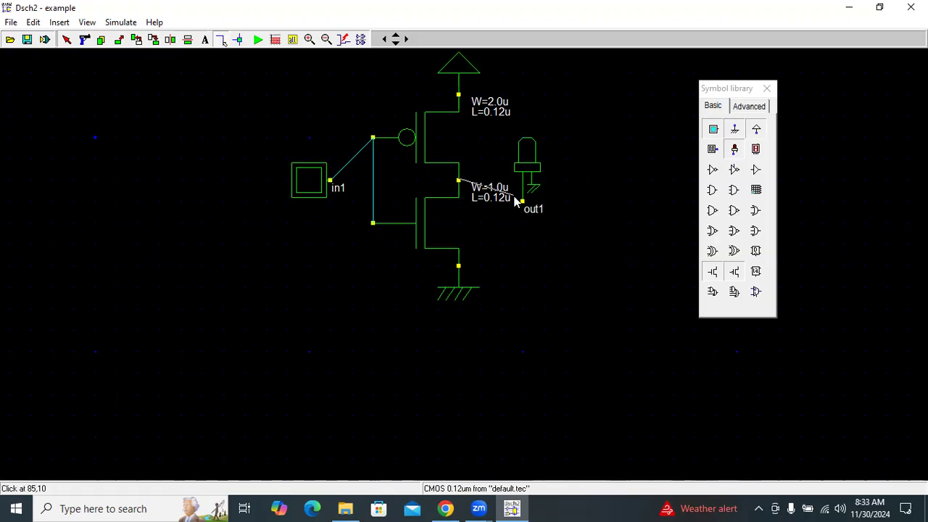
left_click(522, 202)
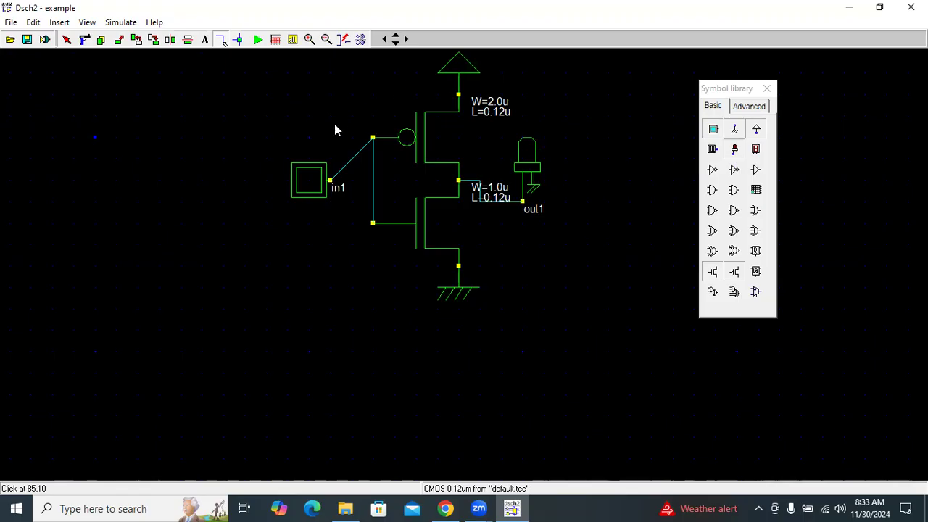
Save the inverter schematic to the Desktop as inverterexample222.
left_click(11, 22)
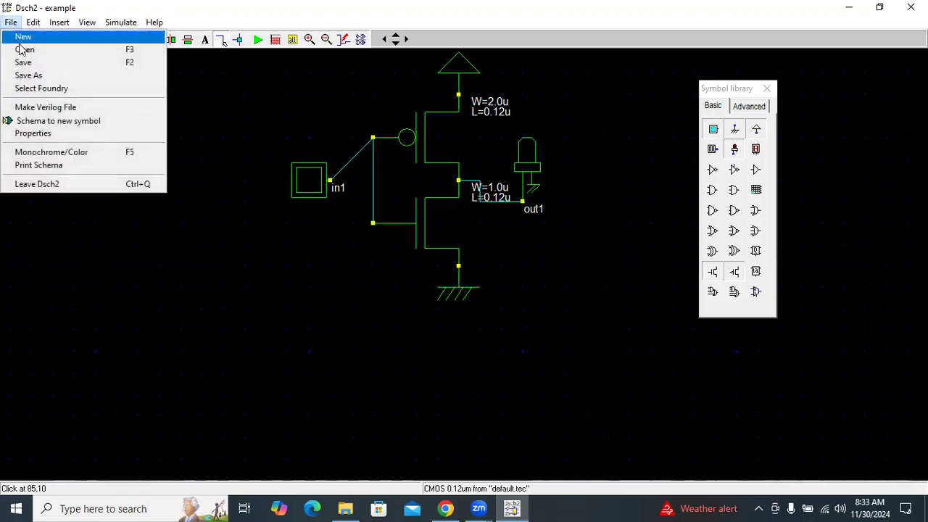
left_click(28, 75)
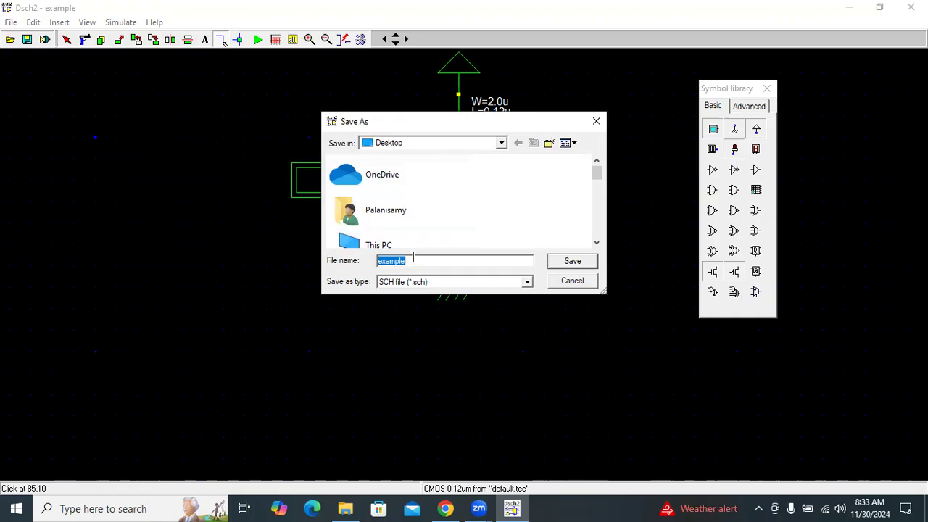
type("inverte")
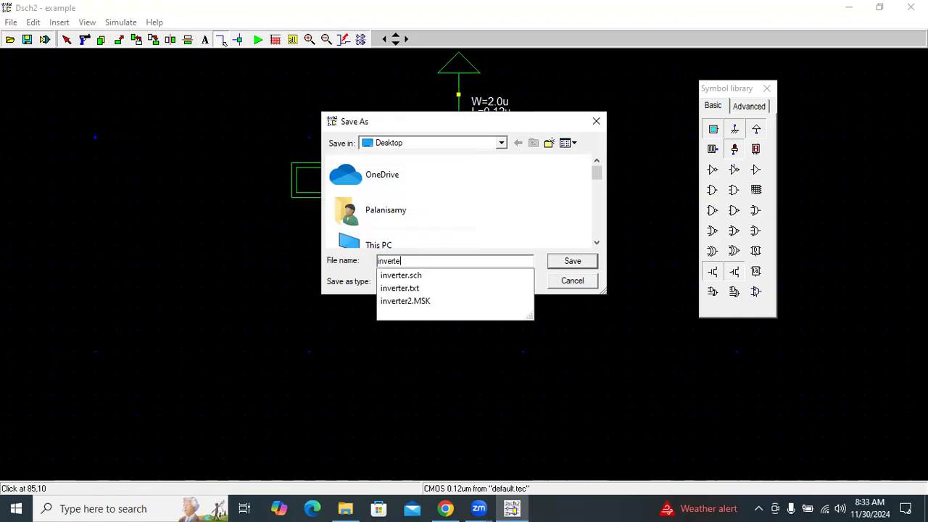
type("rexa")
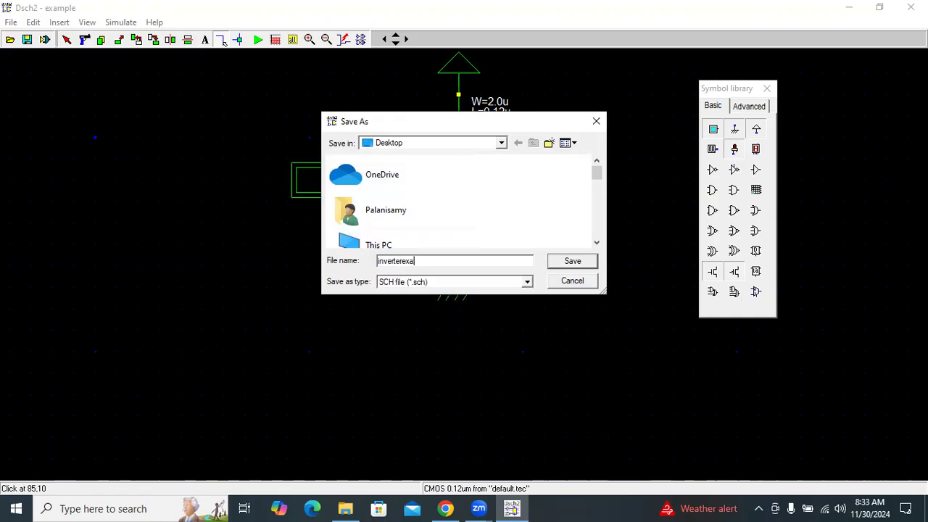
type("mple222")
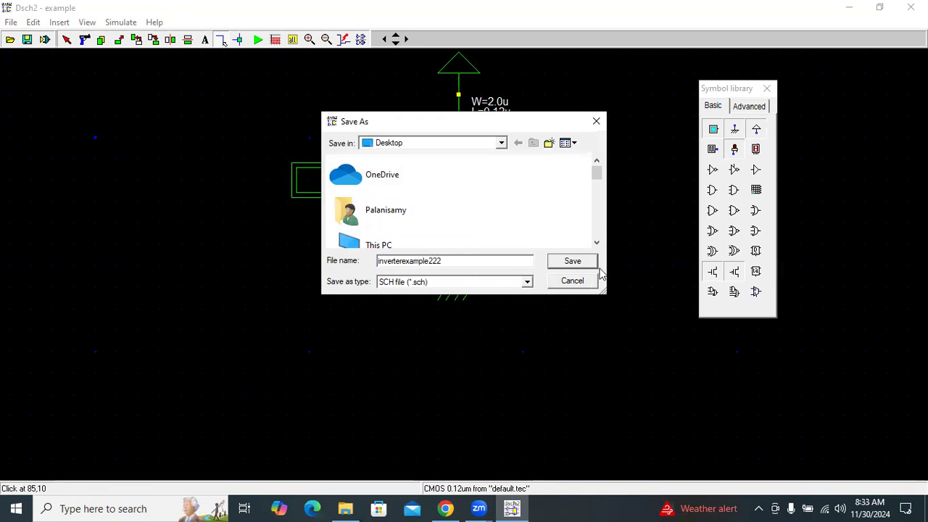
left_click(565, 266)
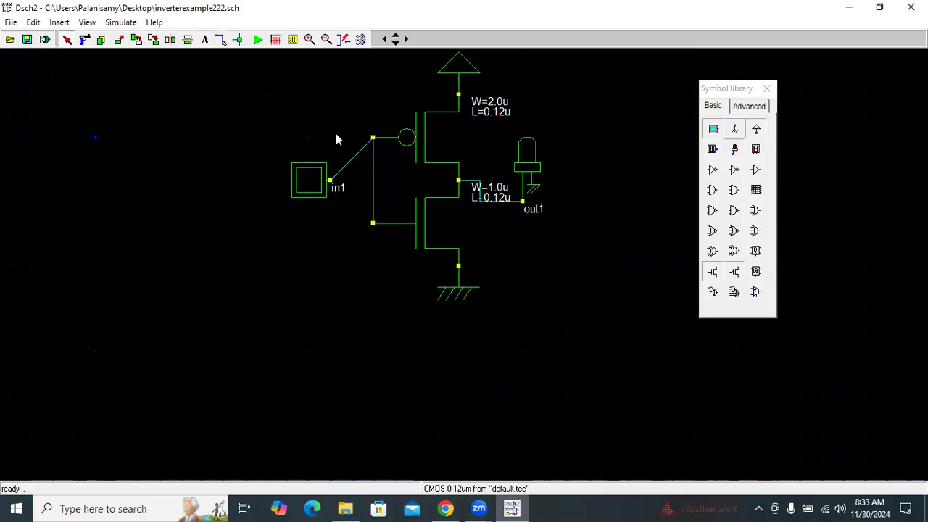
Run the logic simulation of the inverter, check the output LED, and stop the simulation.
left_click(259, 43)
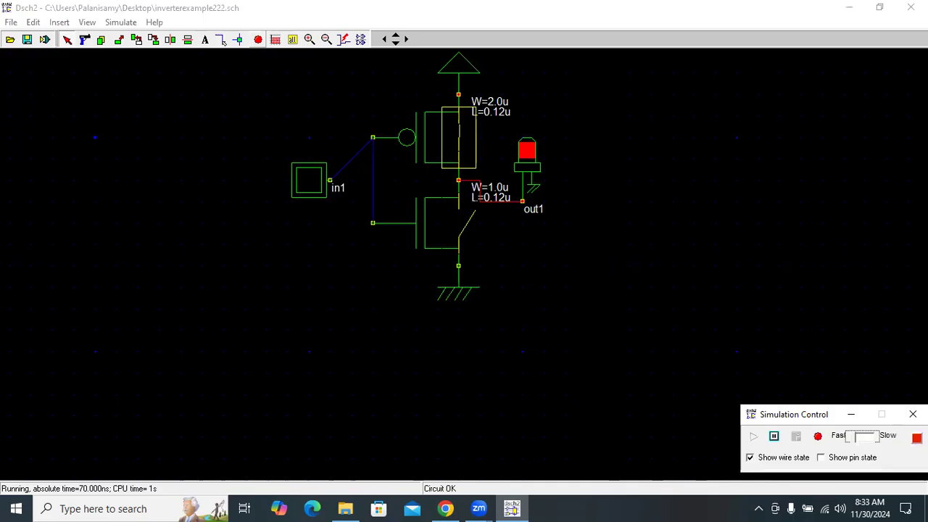
left_click(258, 40)
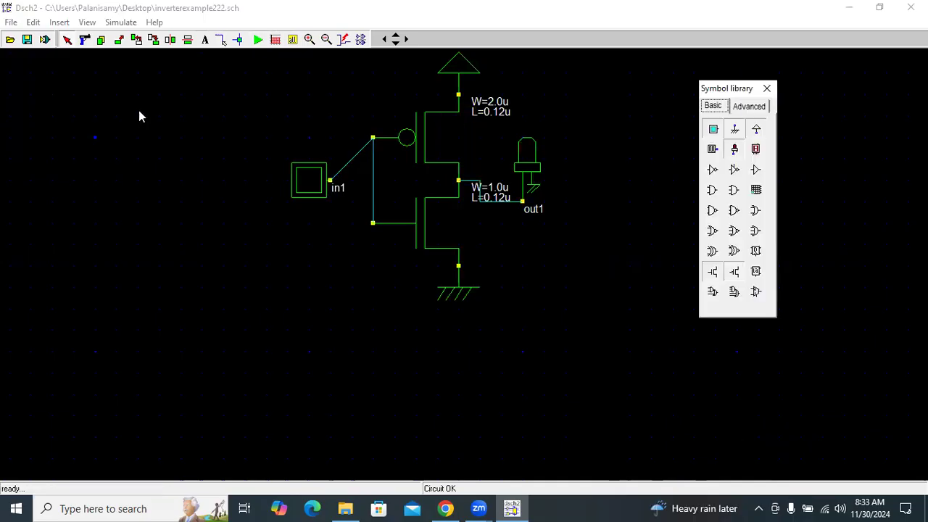
left_click(306, 22)
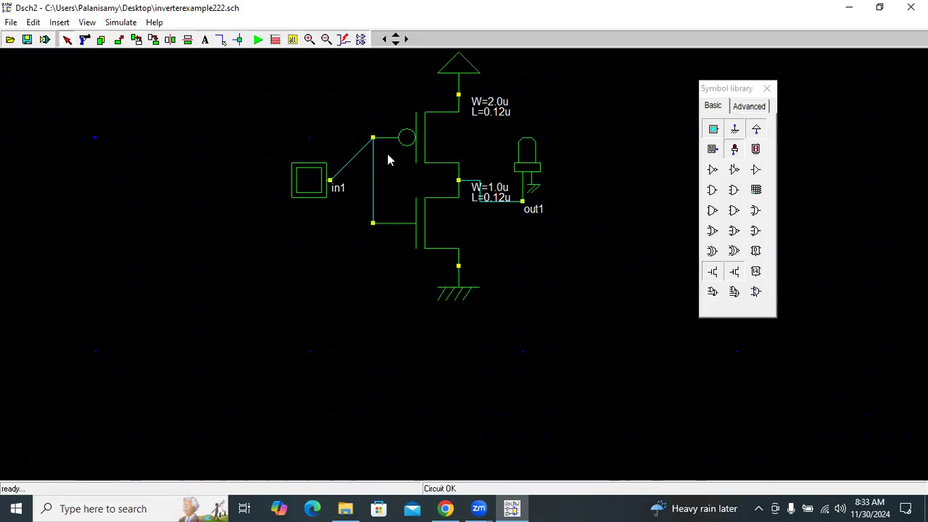
Generate the Verilog file for the inverterexample222 schematic and accept the Verilog, Hierarchy and Netlist dialog.
left_click(11, 22)
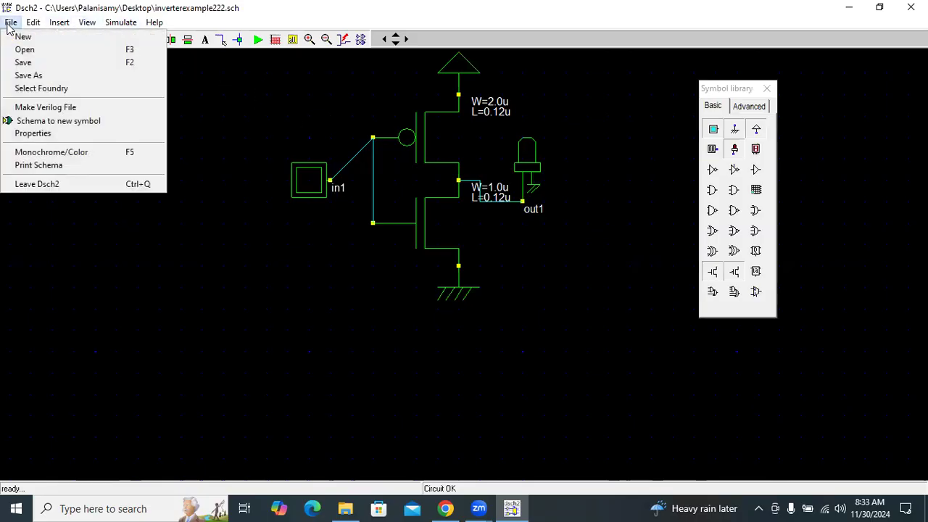
left_click(34, 110)
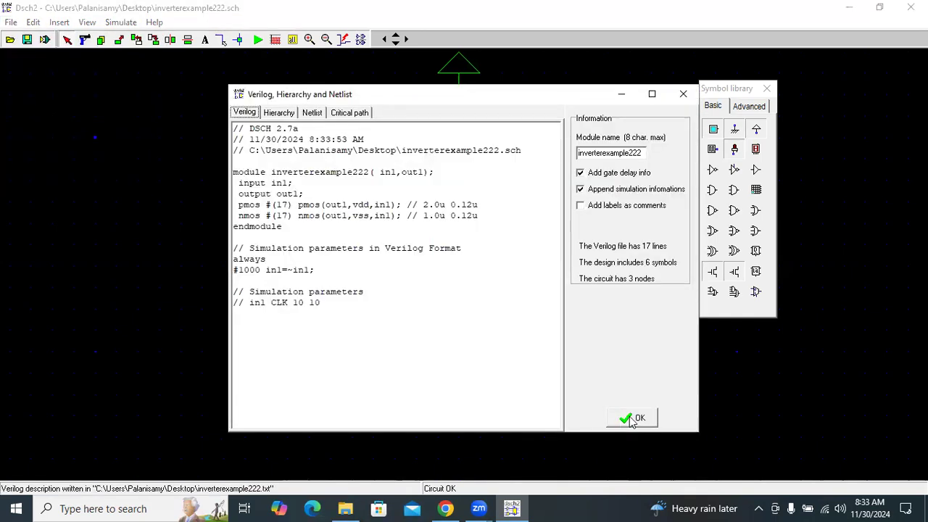
left_click(630, 419)
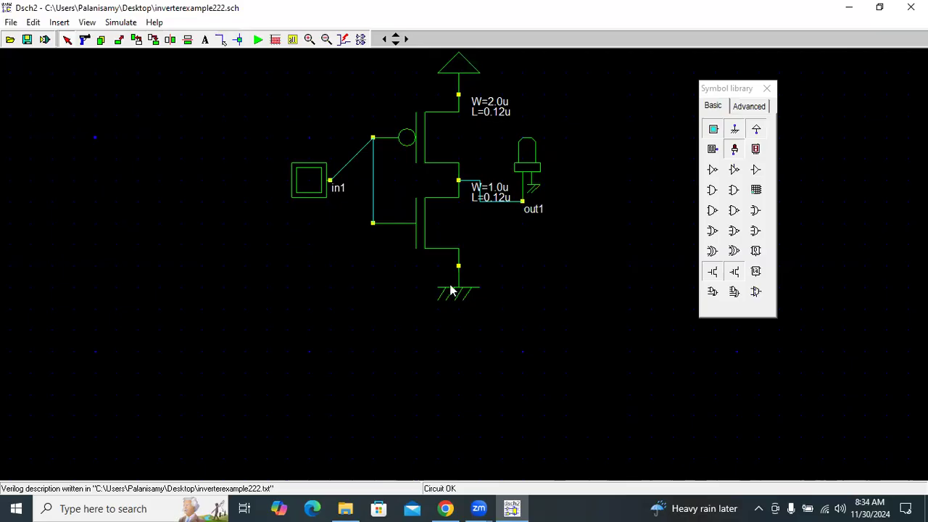
Launch Microwind2 from the Export Microwind folder inside the software folder on drive F.
left_click(352, 508)
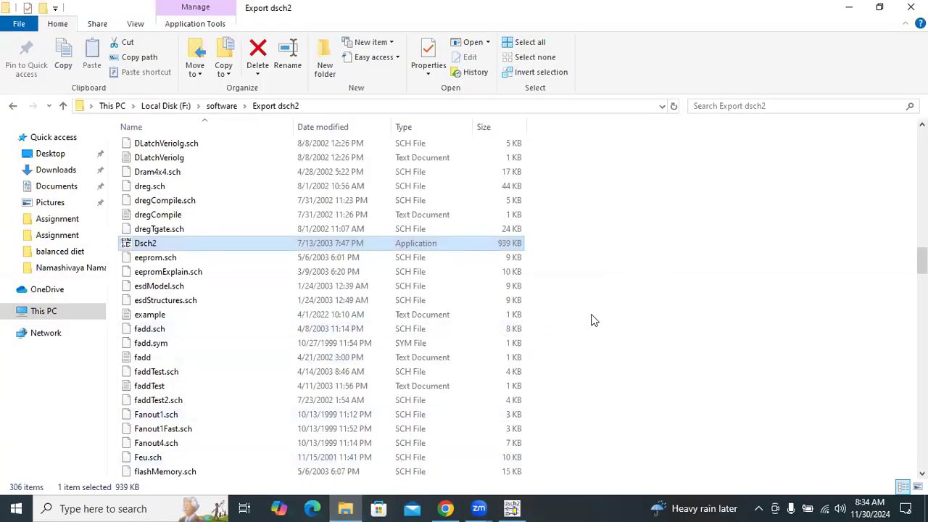
left_click(226, 107)
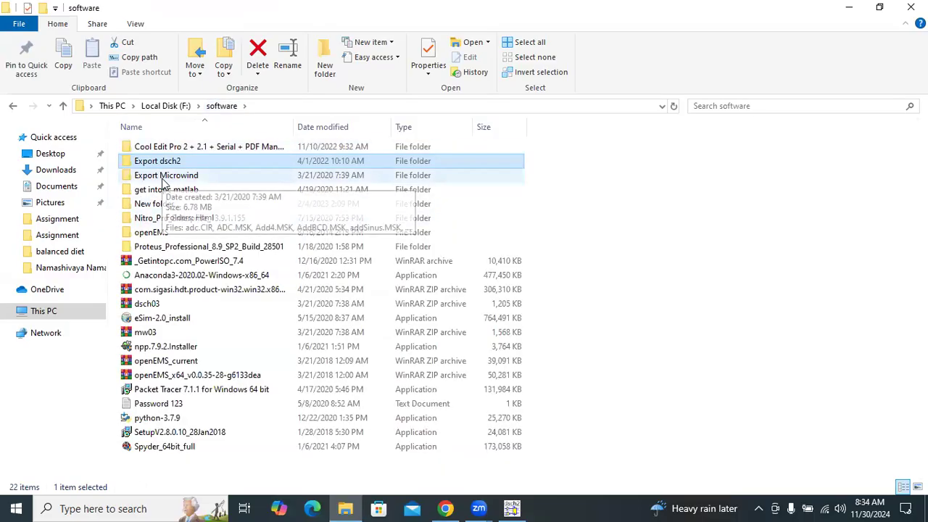
double_click(163, 178)
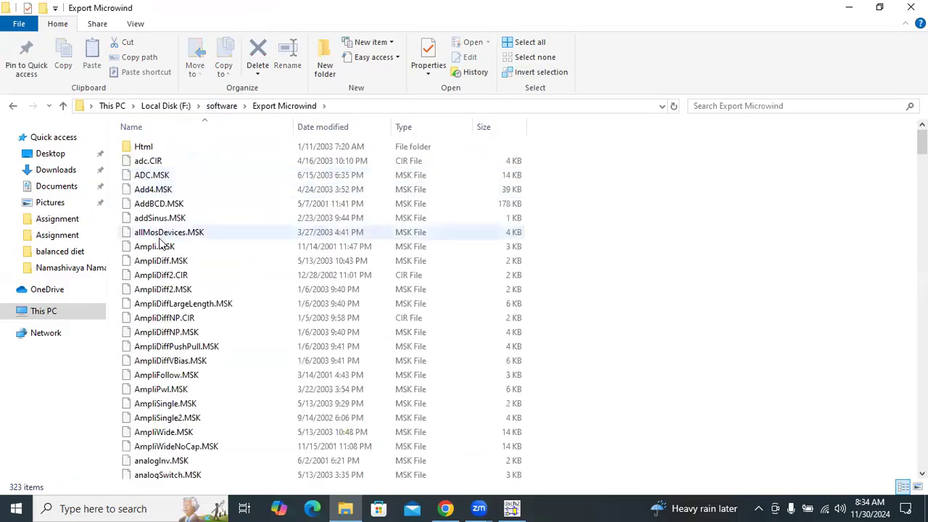
left_click(161, 245)
type("mf")
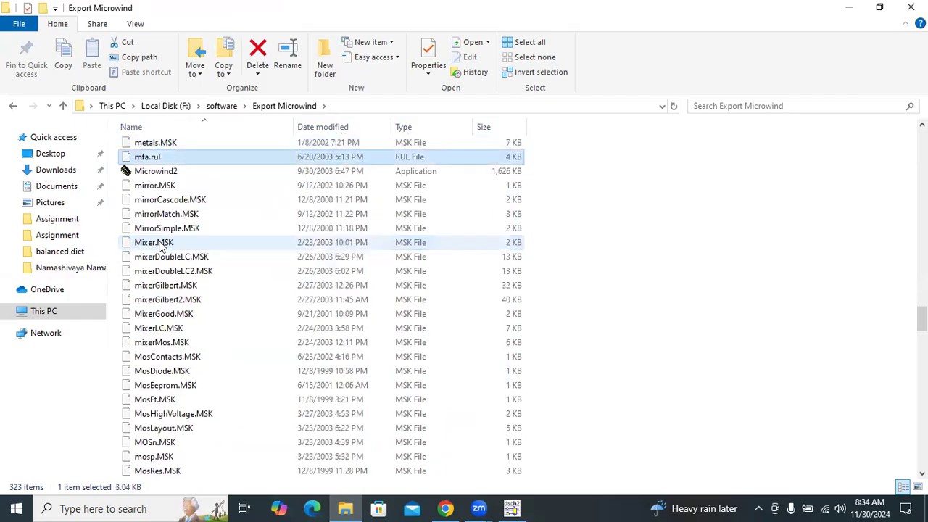
left_click(166, 173)
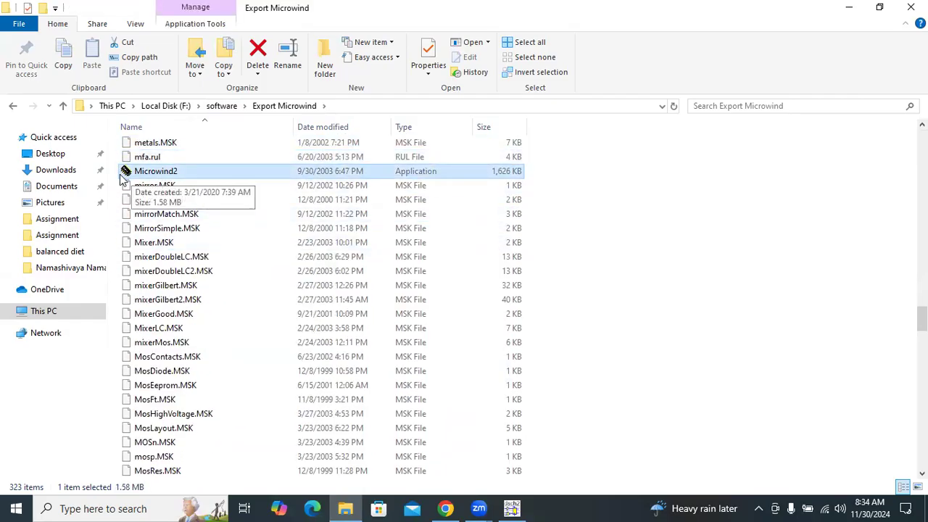
double_click(124, 174)
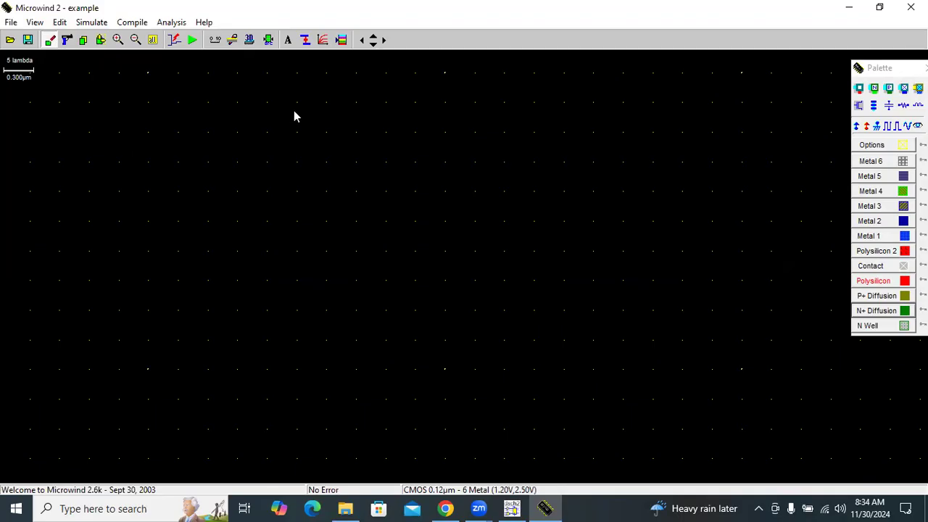
Load the inverterexample222 text file from the Desktop for Verilog compilation.
left_click(135, 26)
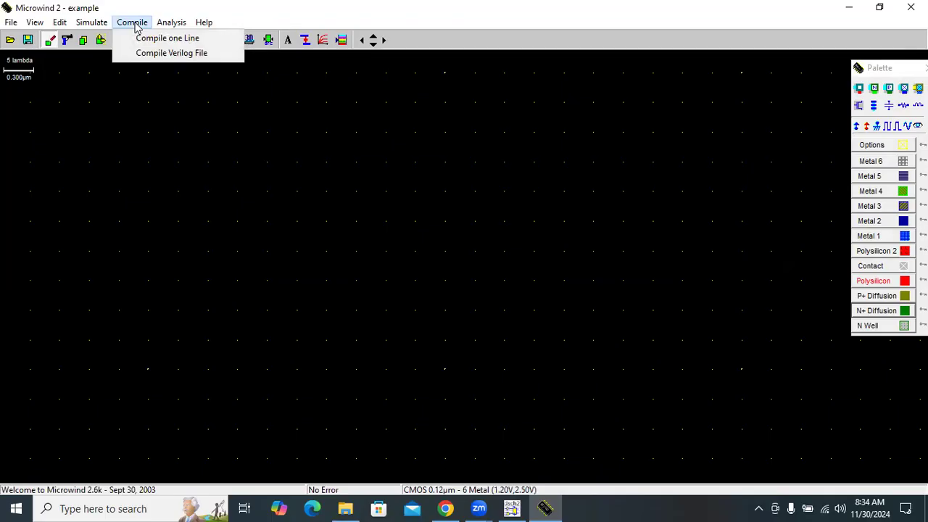
left_click(150, 58)
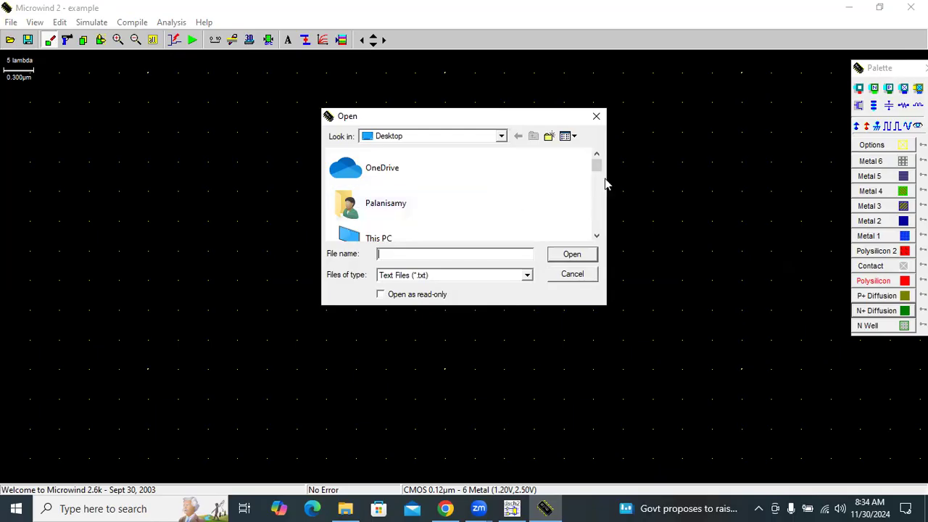
scroll(391, 207, "down", 5)
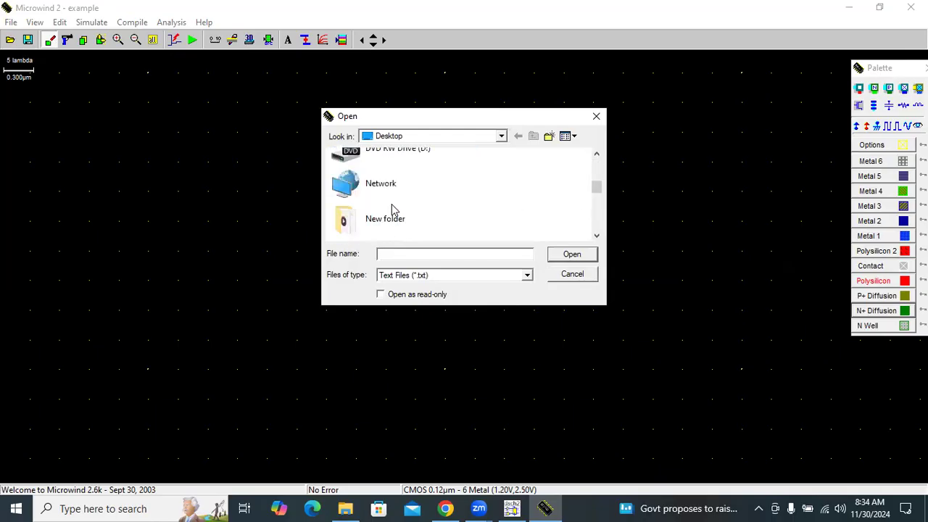
scroll(392, 209, "down", 6)
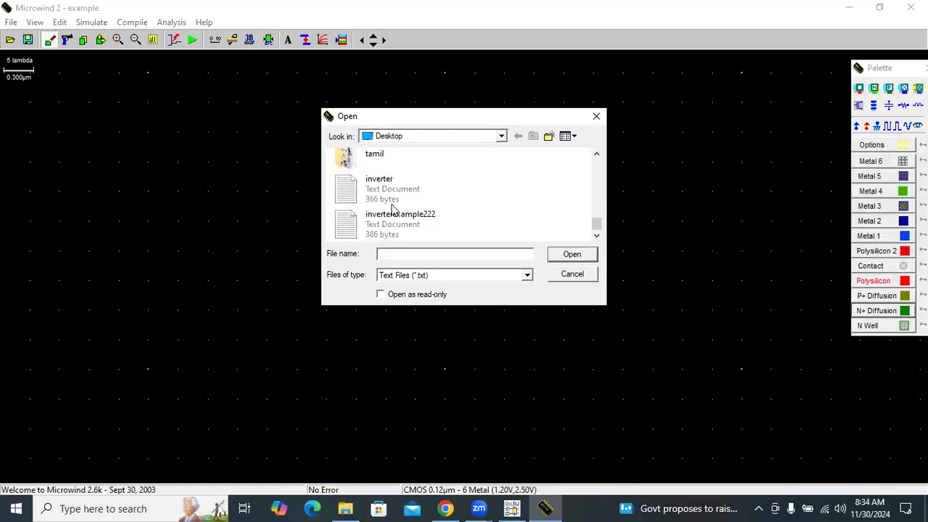
left_click(382, 226)
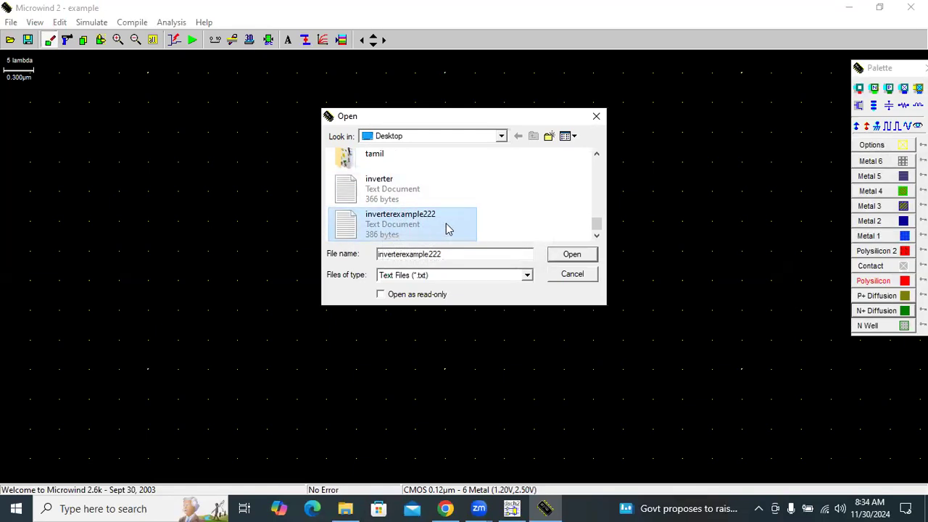
left_click(571, 254)
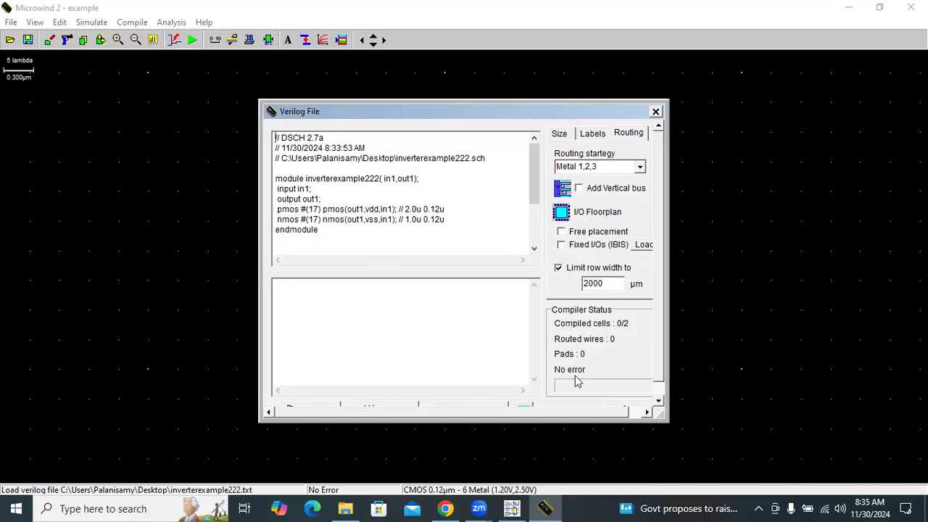
Compile the loaded Verilog file into a layout and close the Verilog File dialog.
left_click(657, 401)
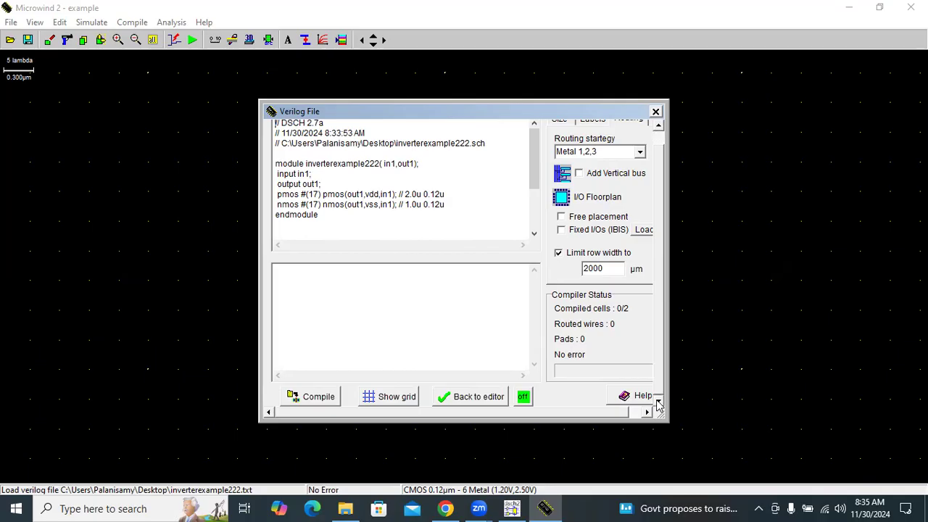
left_click(310, 399)
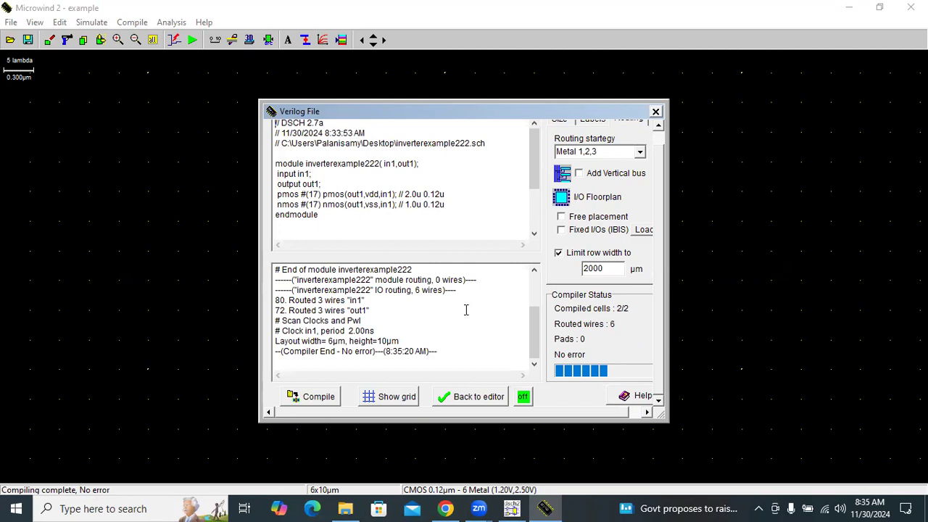
left_click(656, 112)
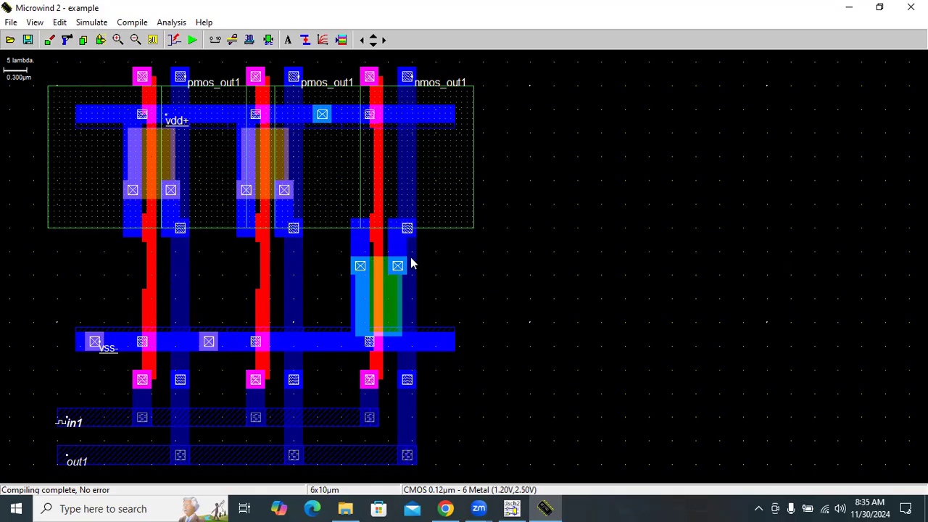
Save the generated layout to the Desktop as the MSK file inverterexample222.
left_click(11, 22)
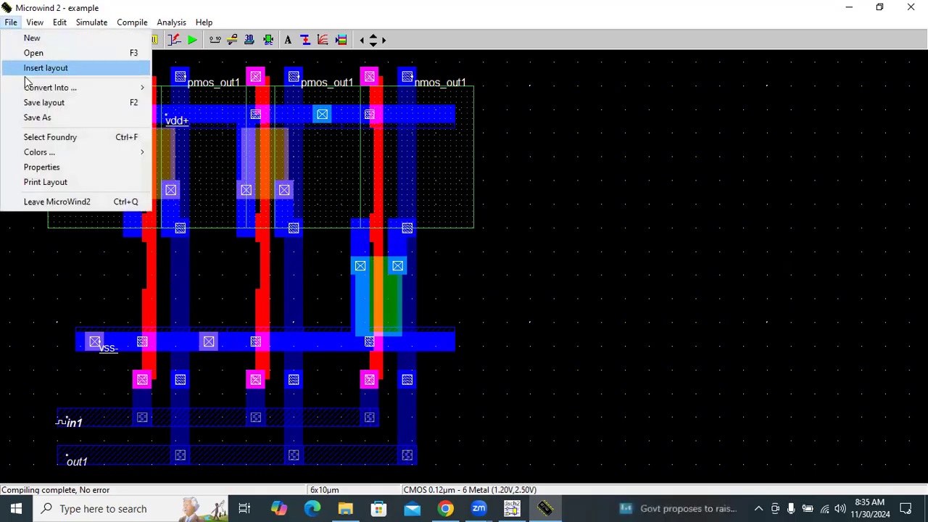
left_click(34, 118)
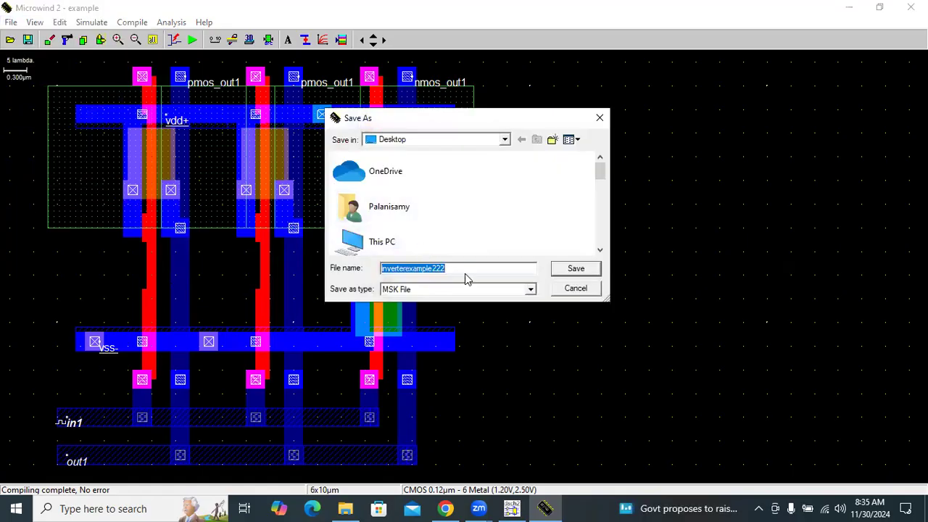
left_click(576, 269)
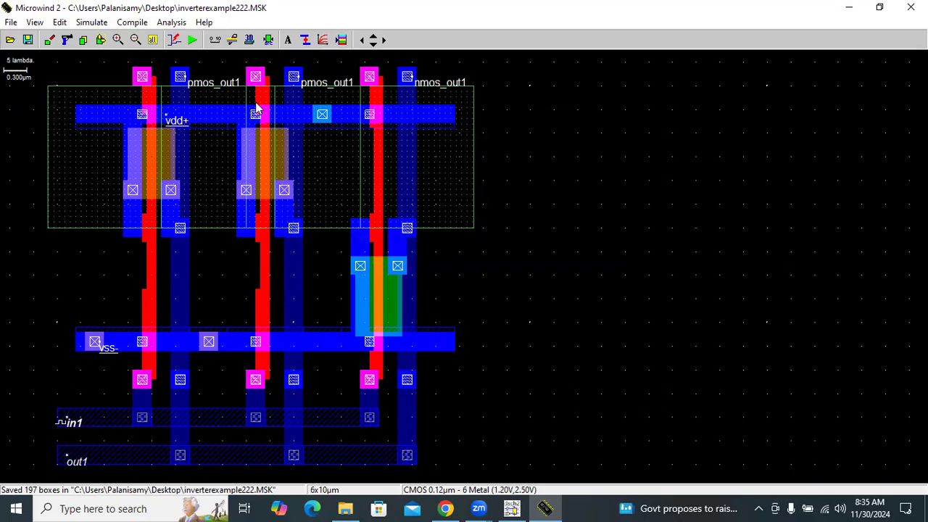
Run the analog simulation of the inverter layout and examine the in1 and pmos_out1 voltage waveforms over time.
left_click(192, 41)
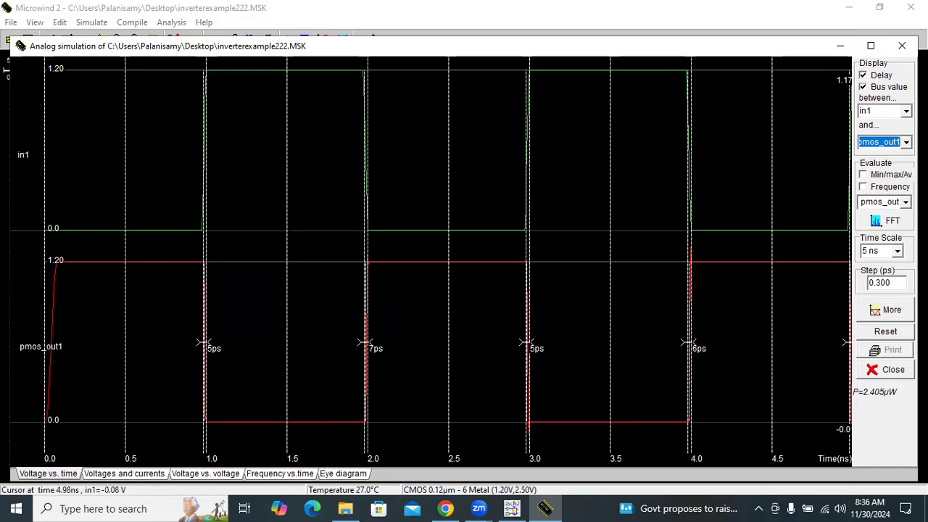
left_click(873, 47)
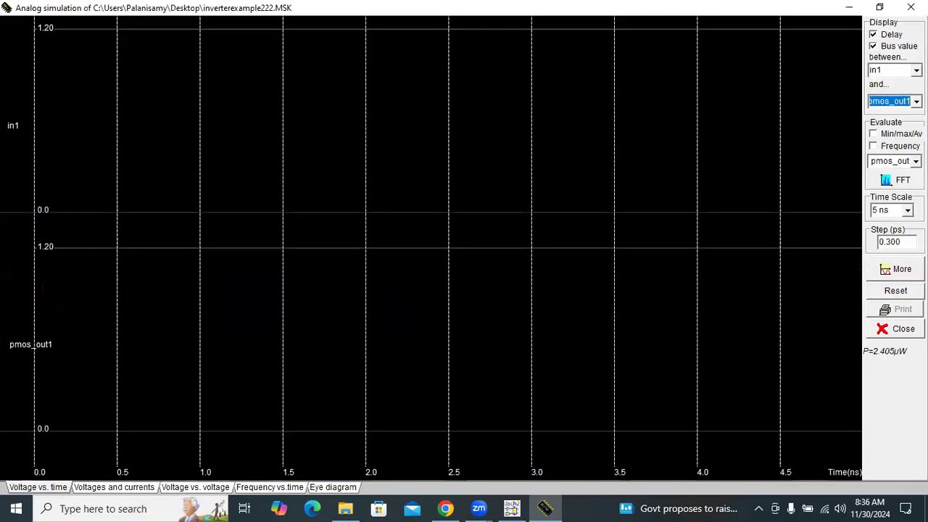
left_click(880, 6)
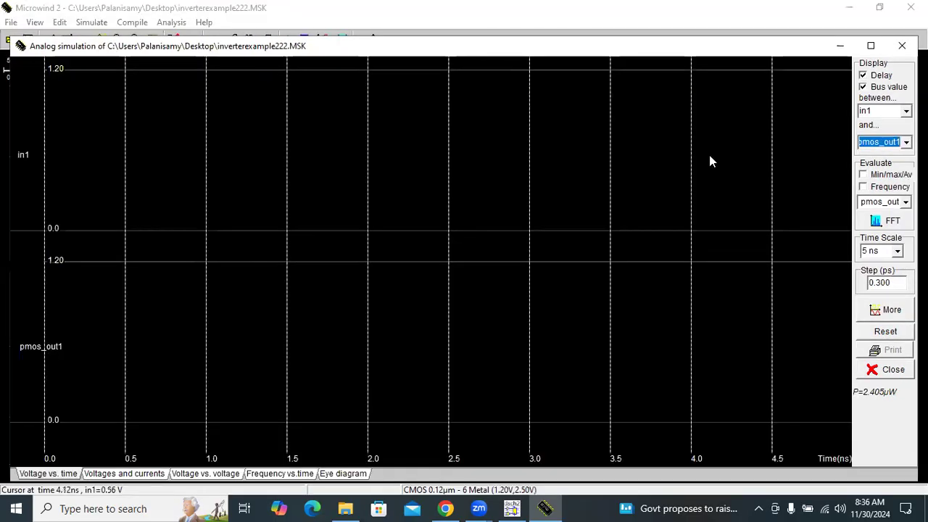
left_click(841, 46)
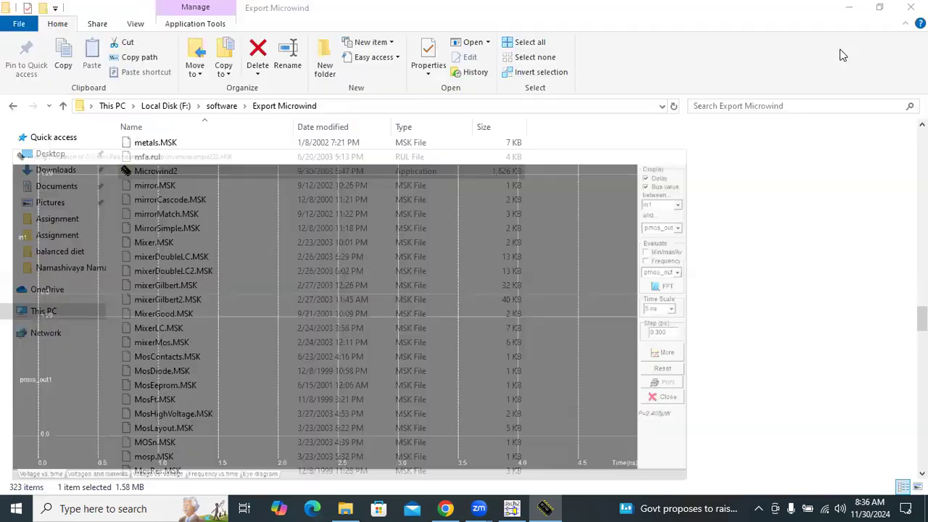
left_click(478, 508)
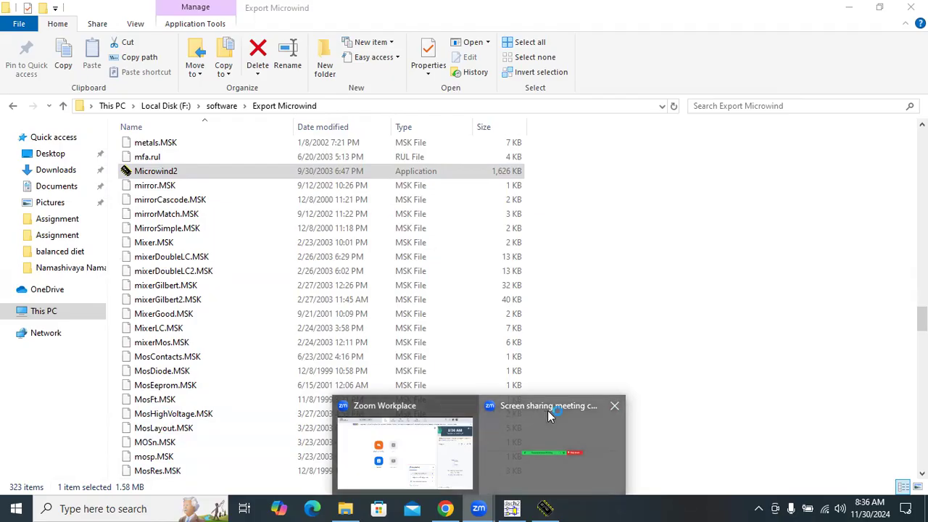
left_click(547, 507)
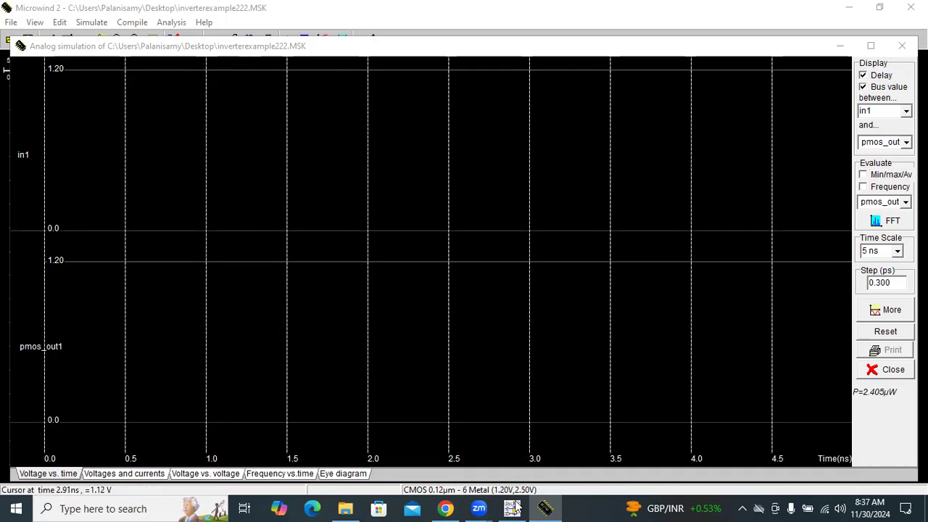
mouse_move(480, 507)
left_click(515, 434)
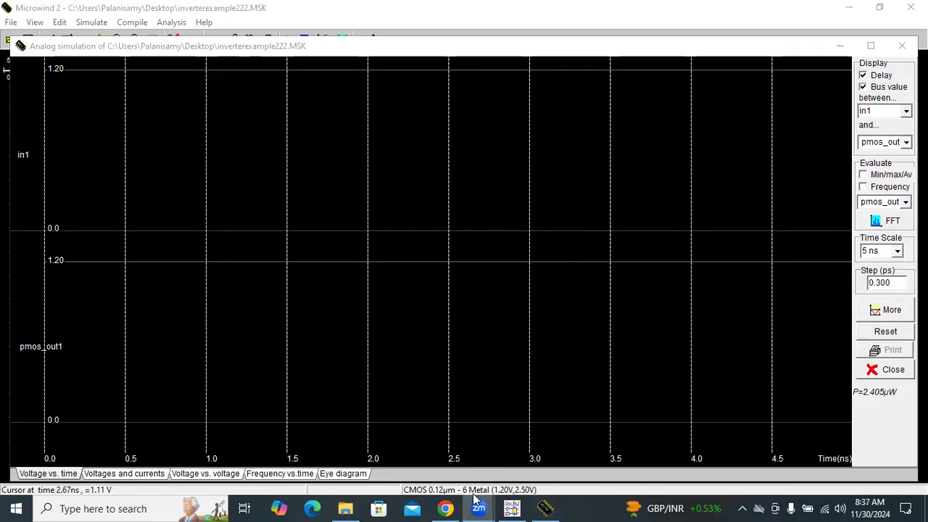
mouse_move(477, 503)
left_click(413, 410)
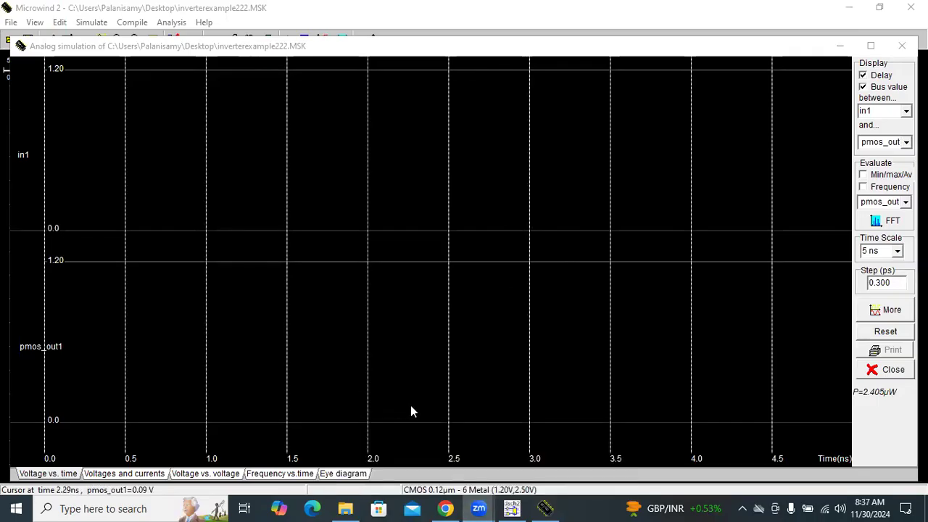